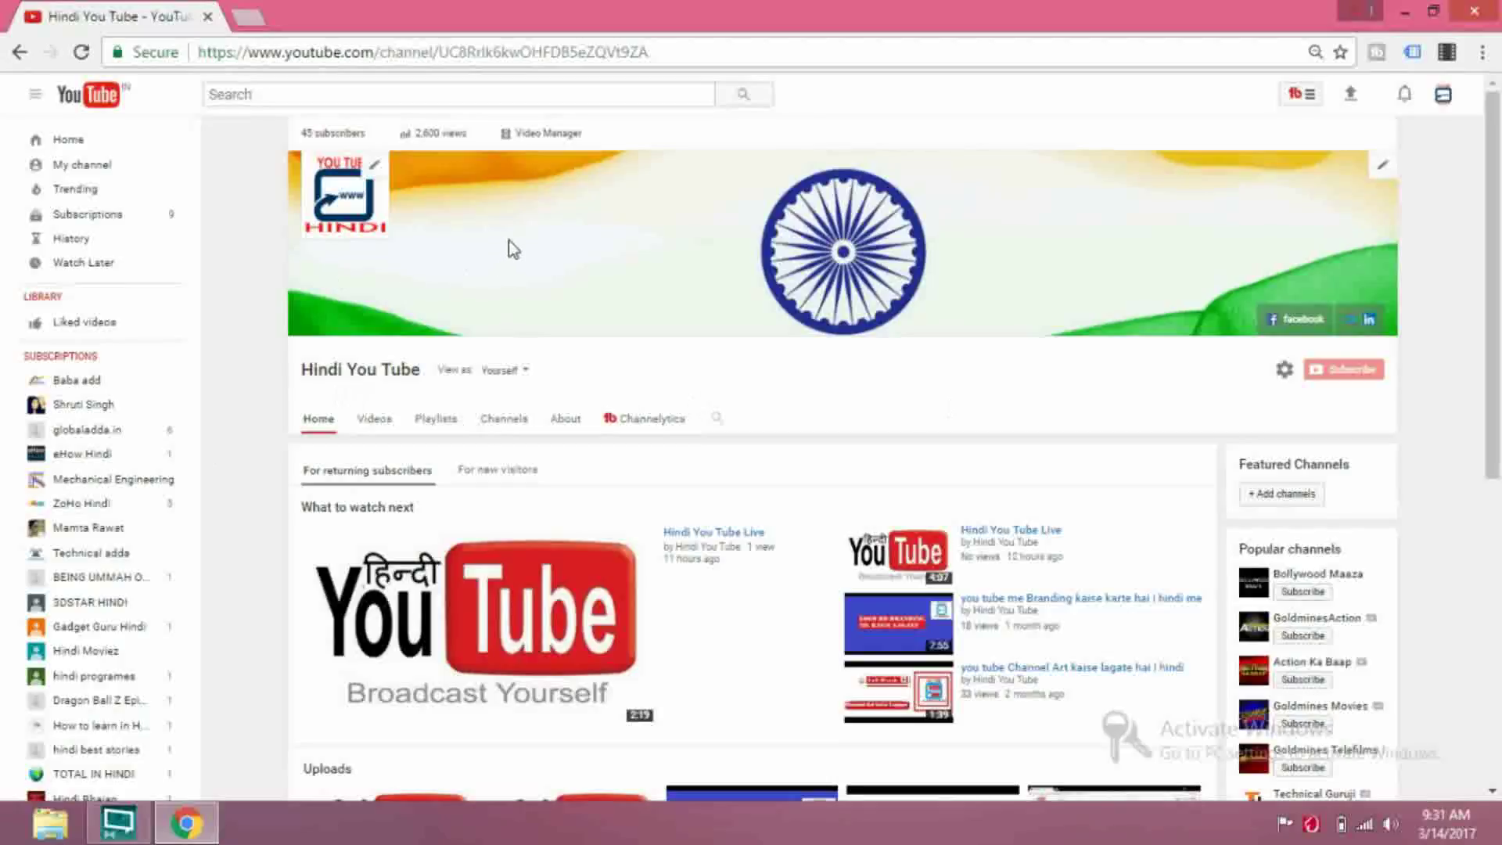
Open Video Manager from the YouTube channel page to see the channel's uploaded videos
click(547, 137)
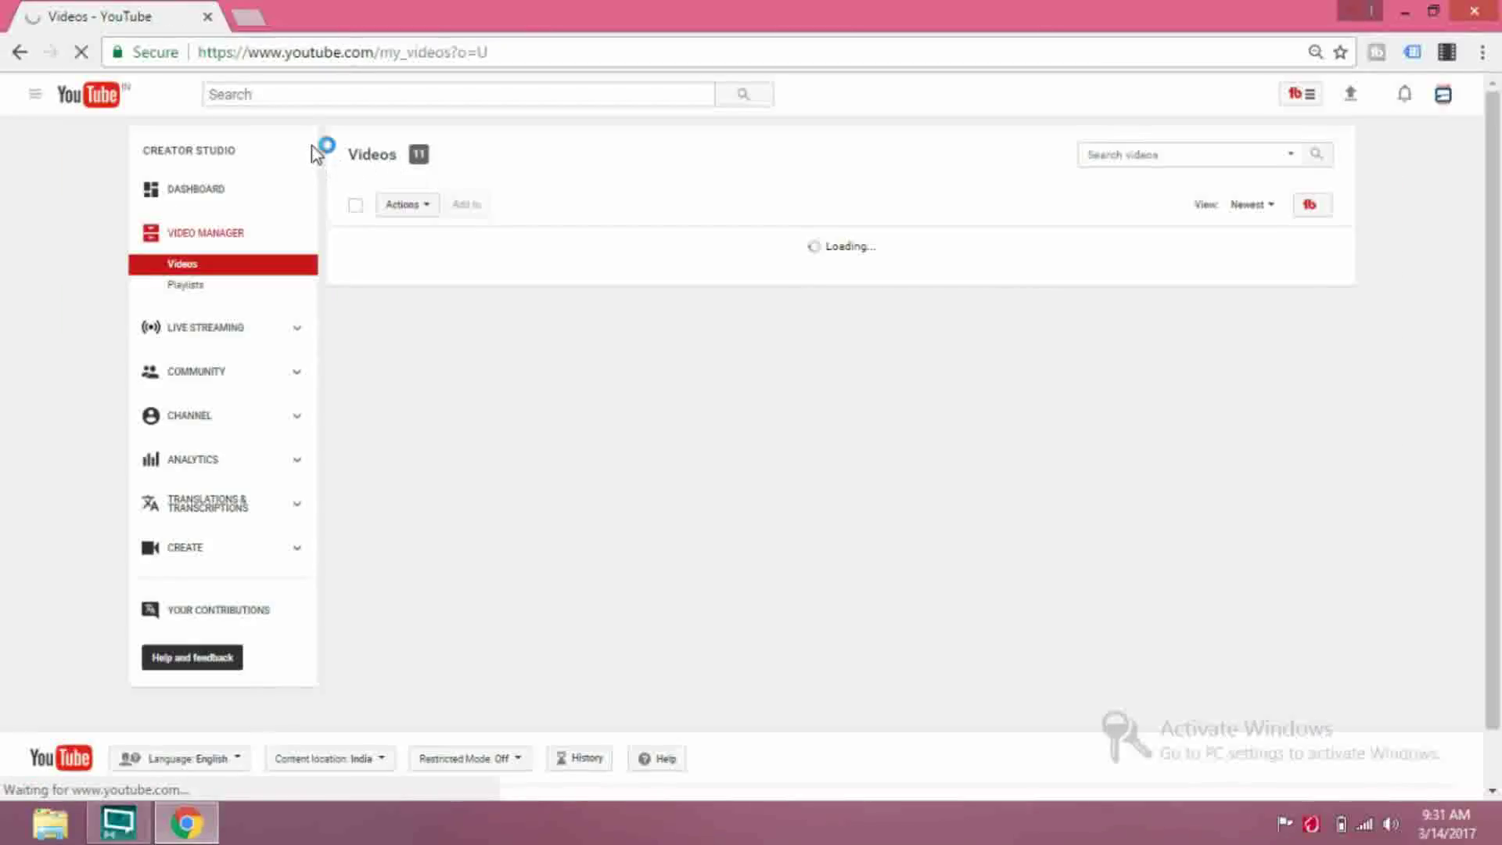
Open the Live Streaming dashboard from the Creator Studio sidebar
click(218, 336)
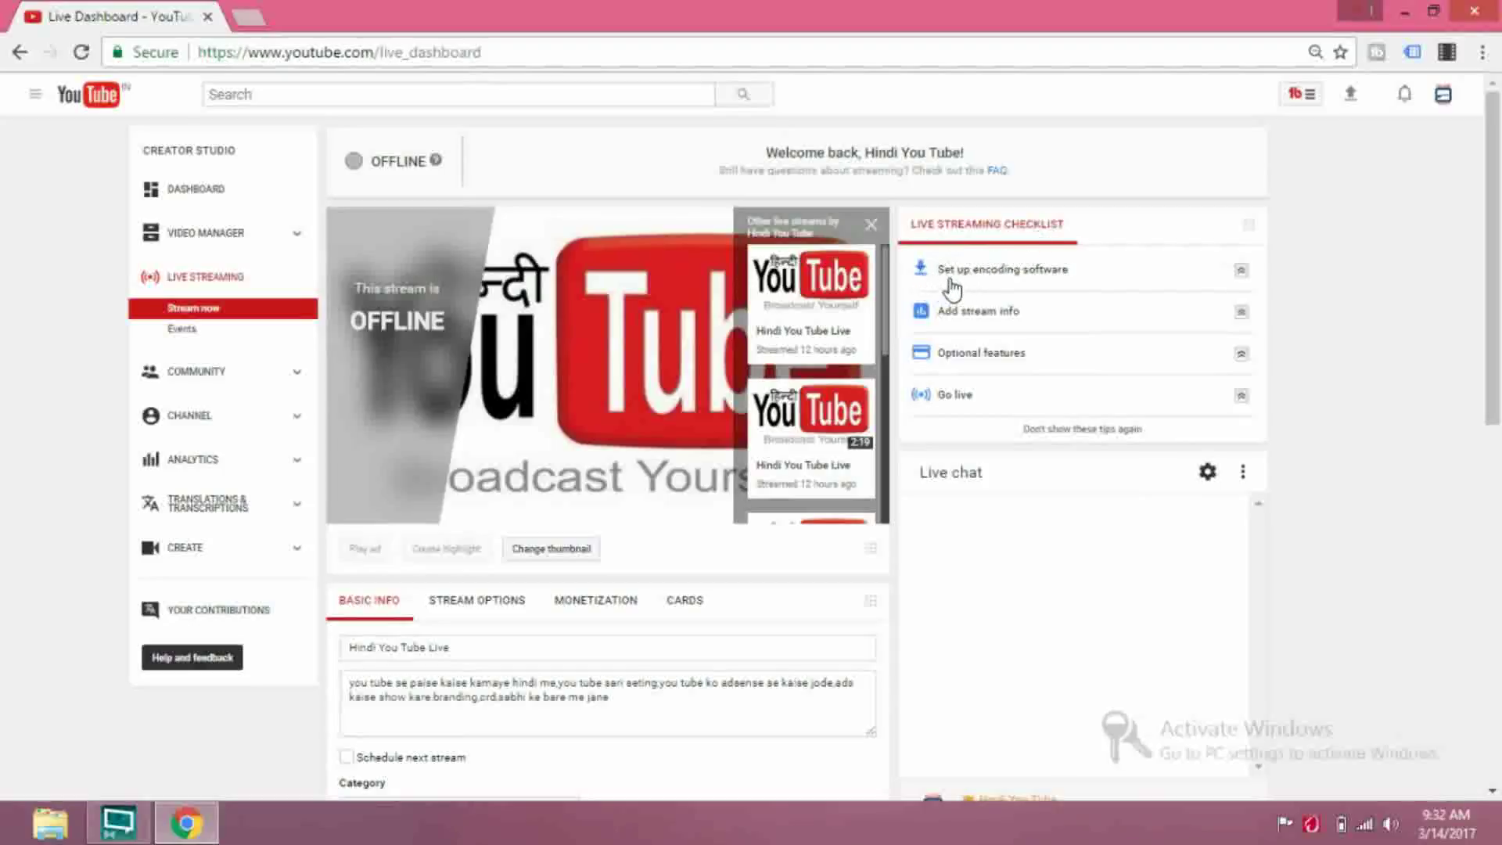
Expand 'Set up encoding software' in the checklist and open the Guide to Encoding page
click(1019, 278)
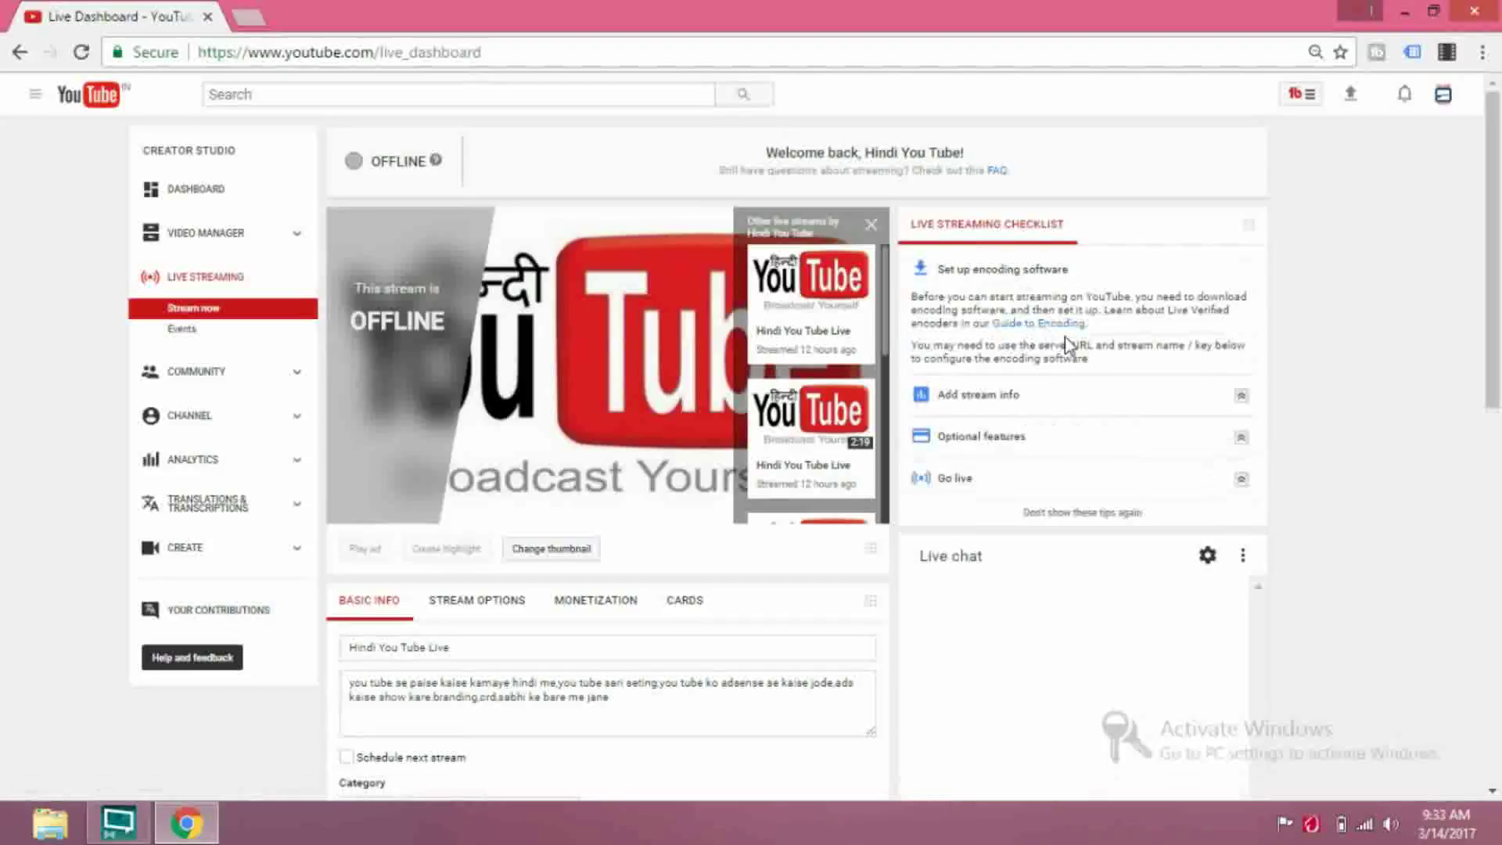
click(1016, 325)
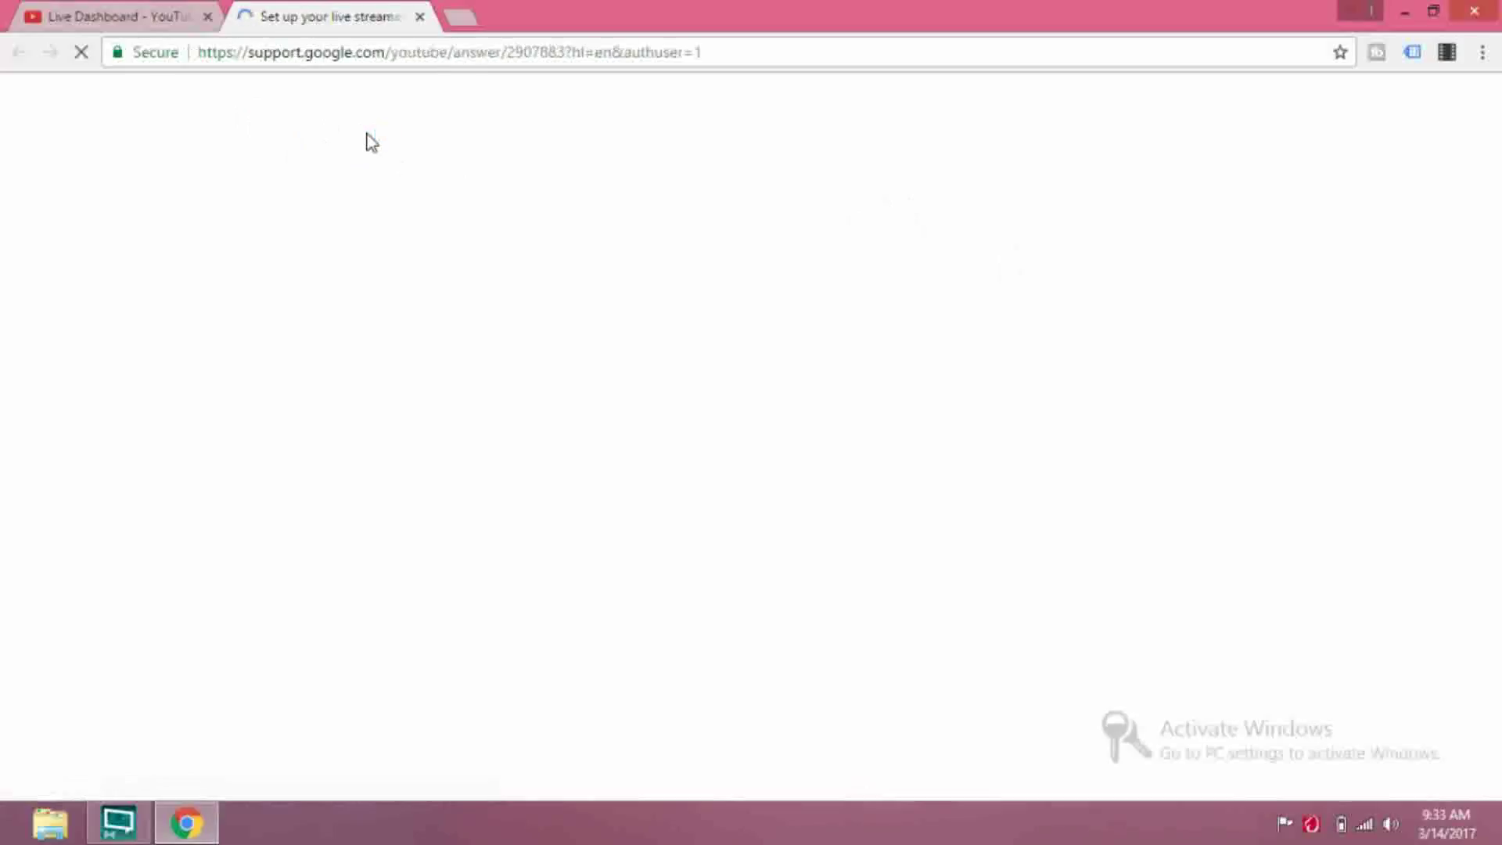
Scroll the encoder guide down to the XSplit Broadcaster entry, then close the help tab
scroll(461, 304, down, 2)
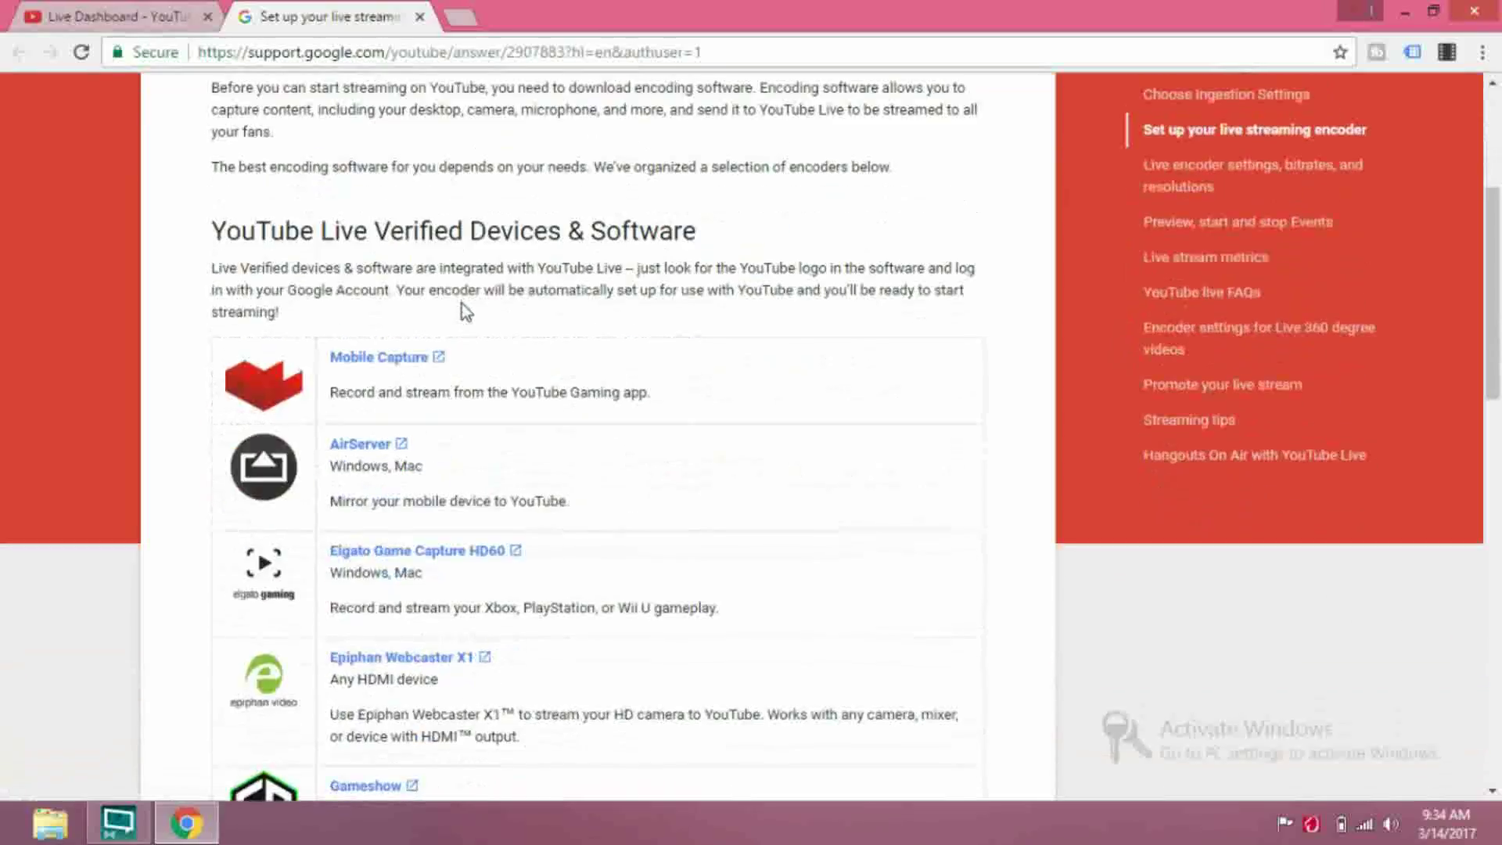
scroll(461, 304, up, 3)
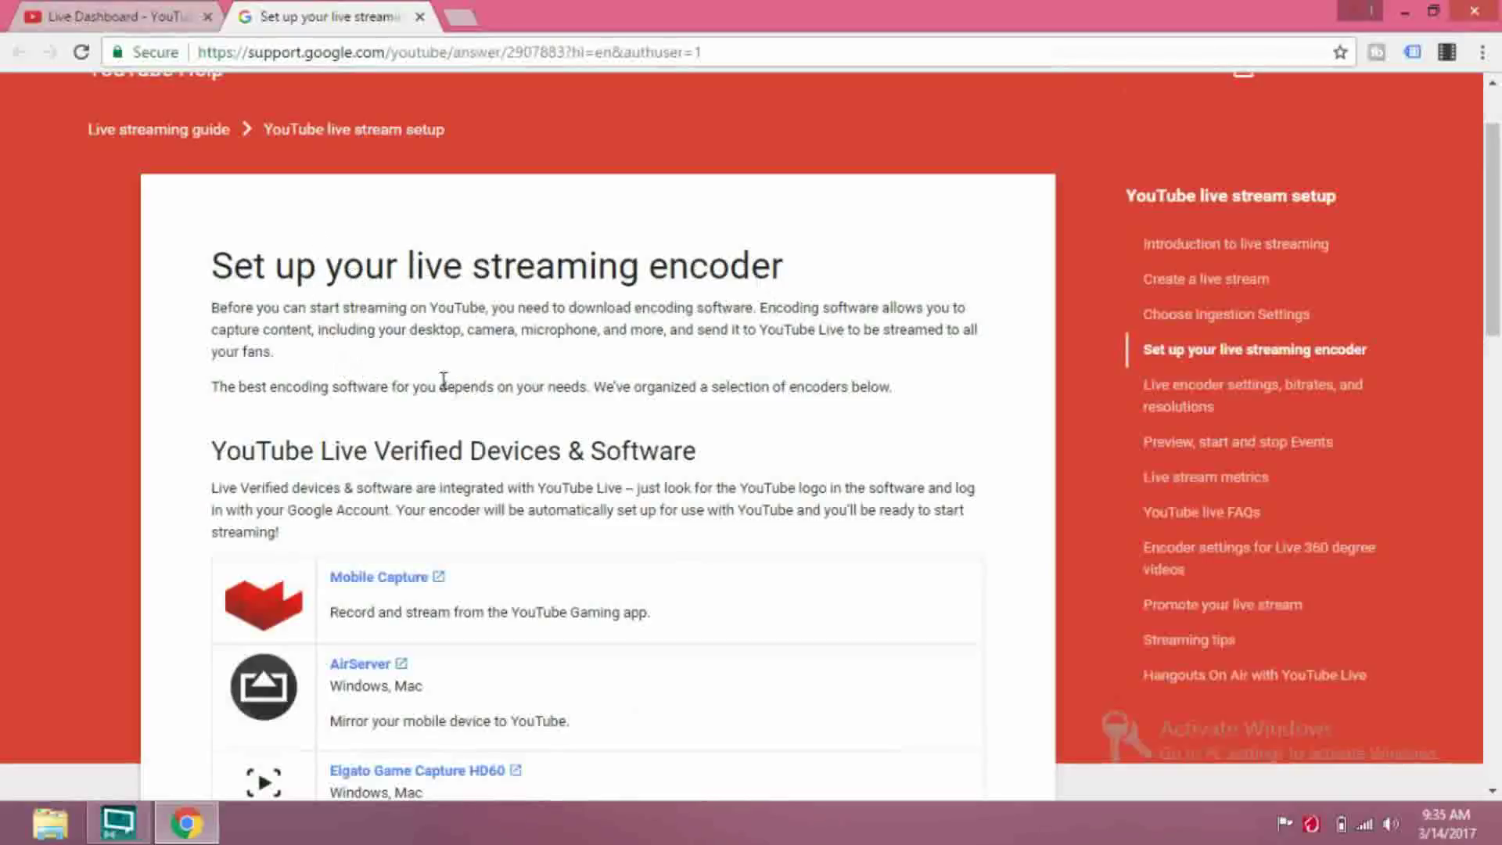
scroll(438, 383, down, 1)
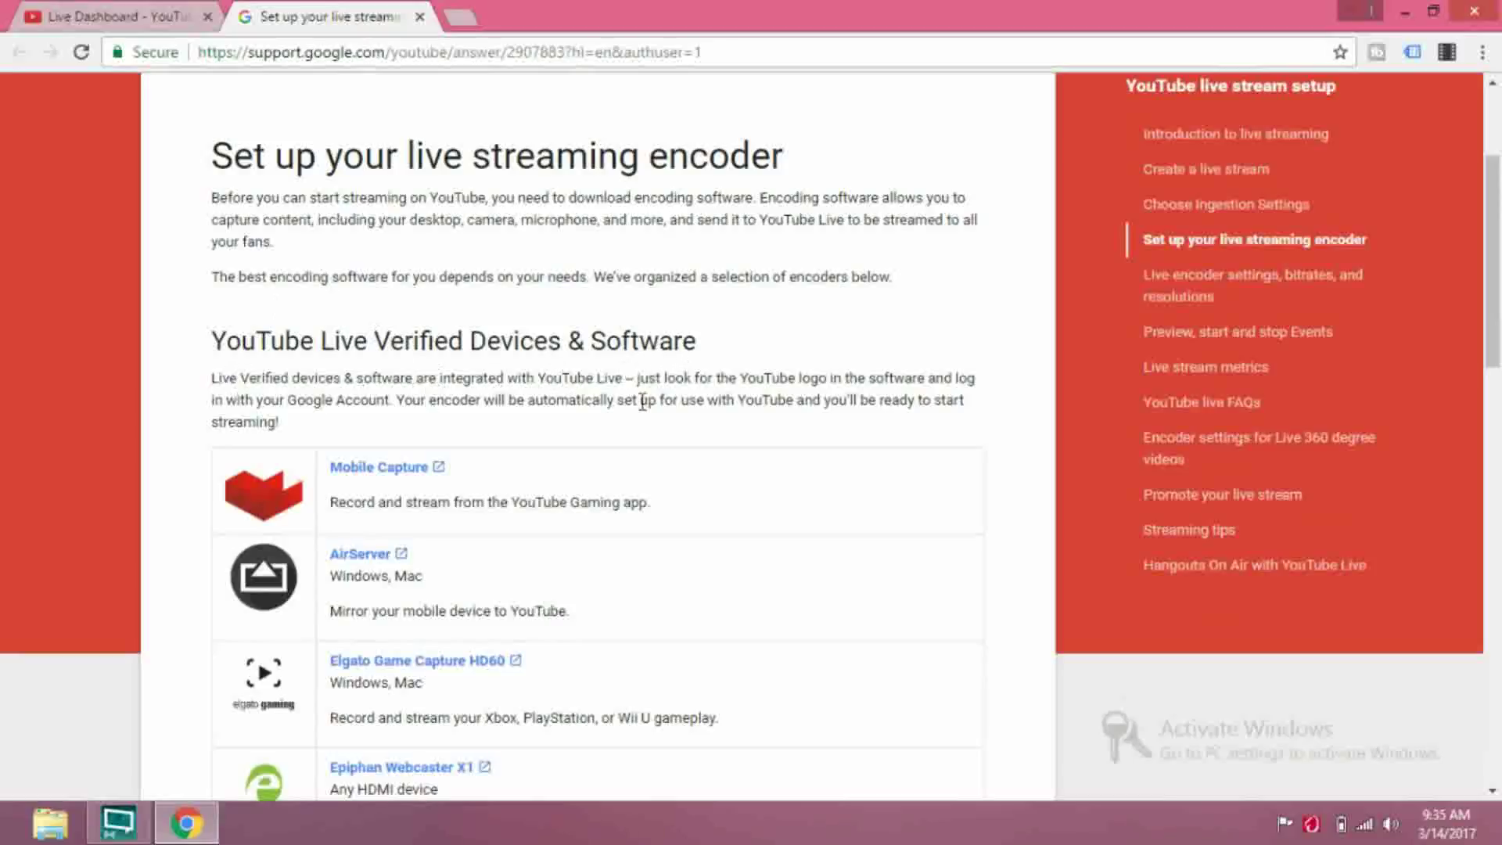
scroll(517, 454, down, 1)
scroll(515, 450, down, 3)
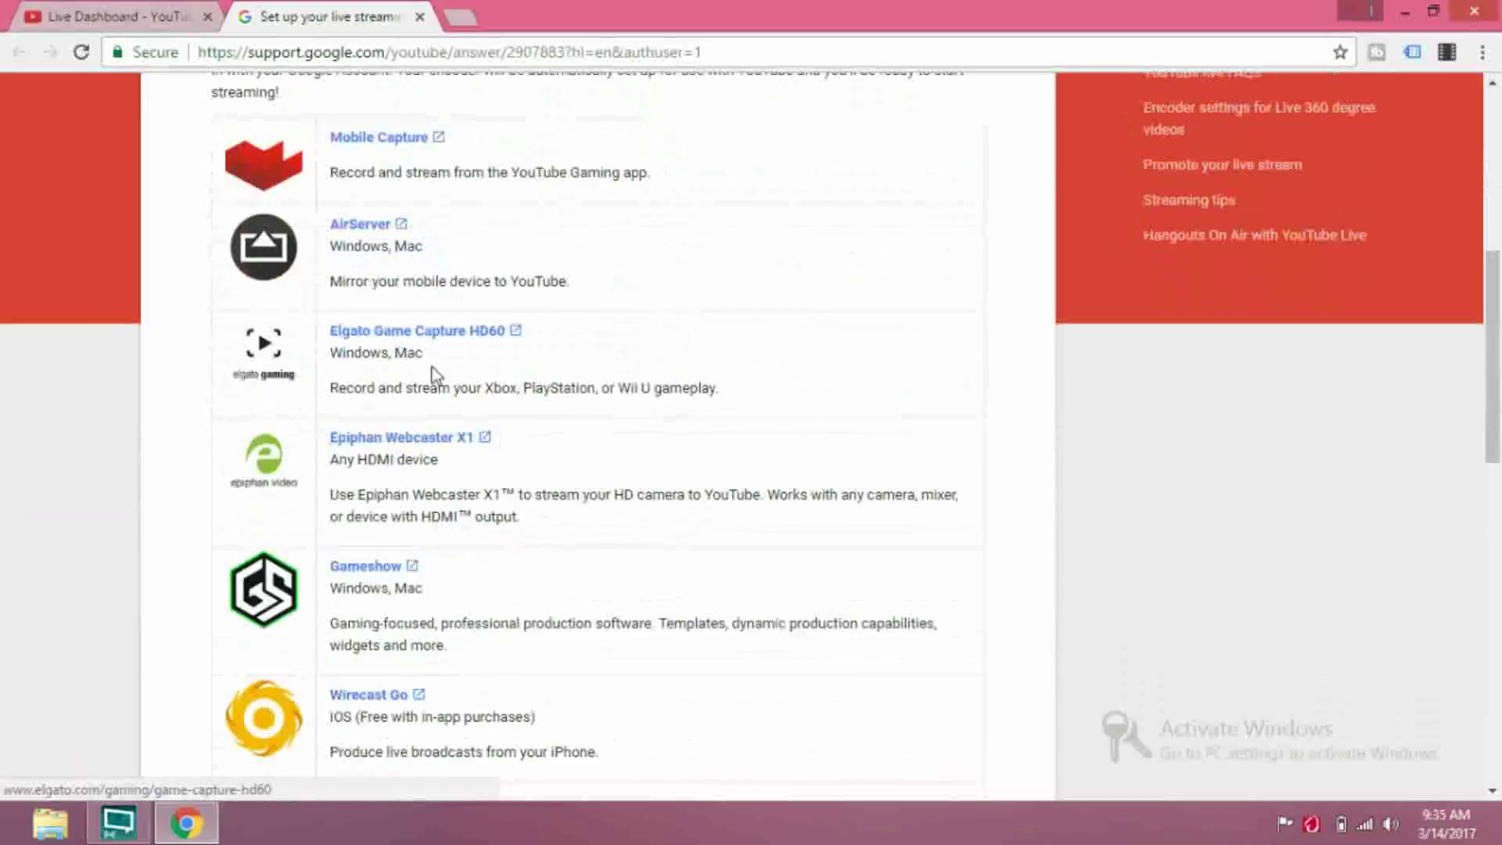
scroll(389, 407, down, 3)
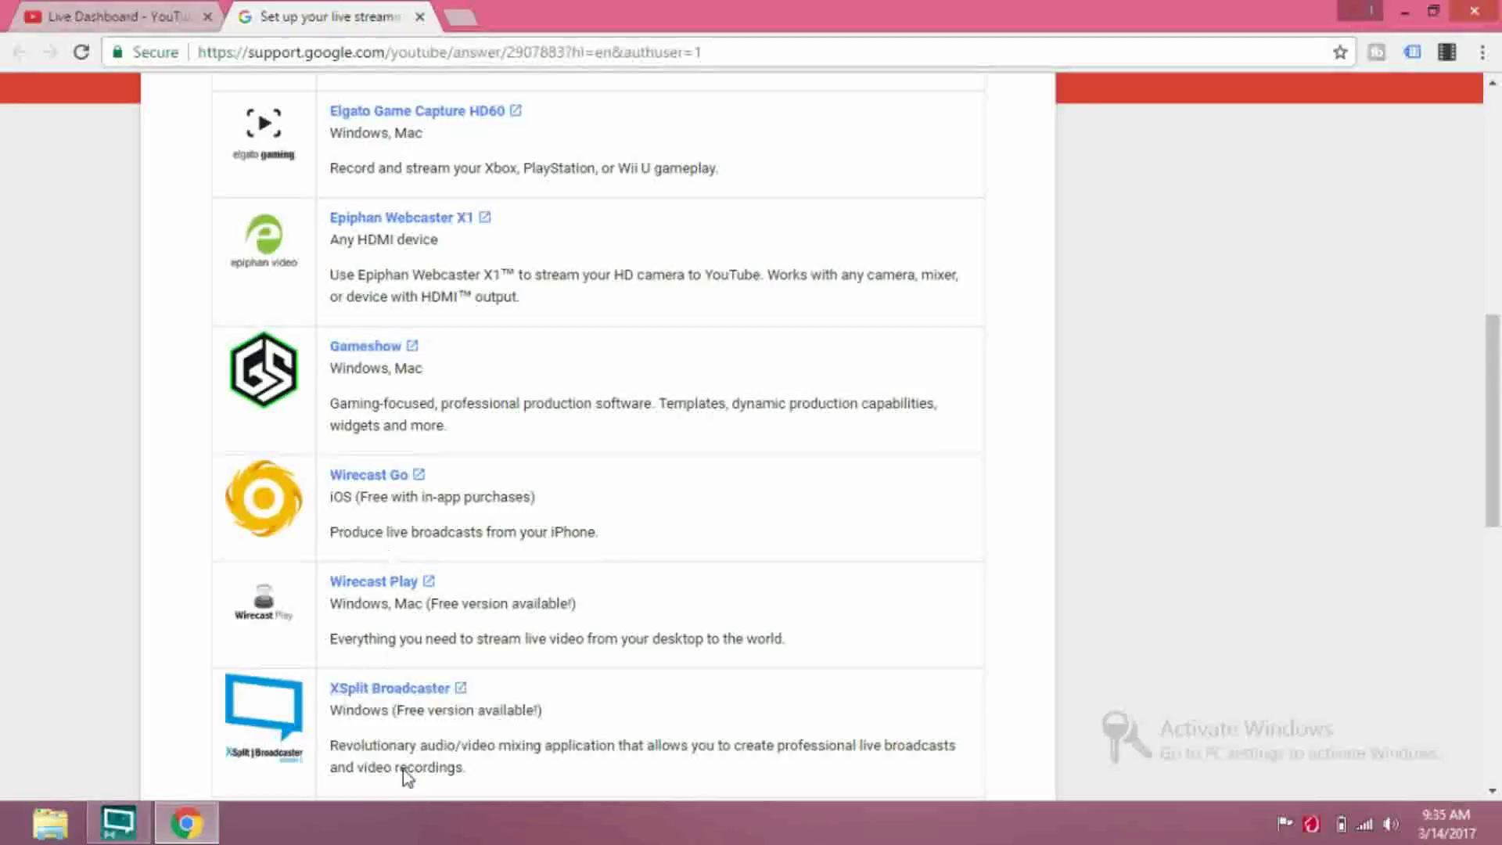
scroll(403, 769, down, 3)
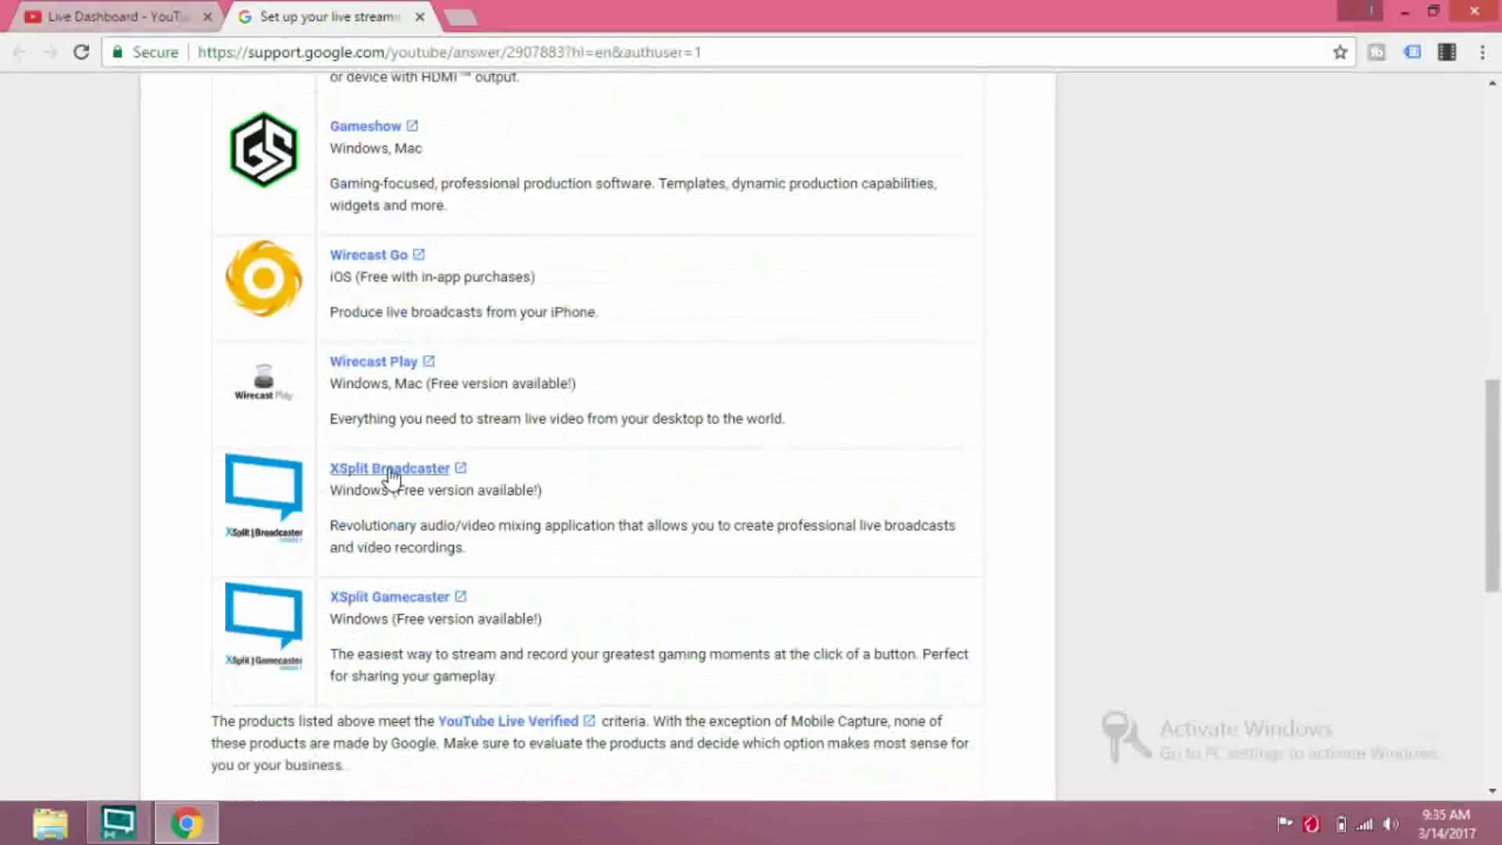
scroll(307, 448, down, 2)
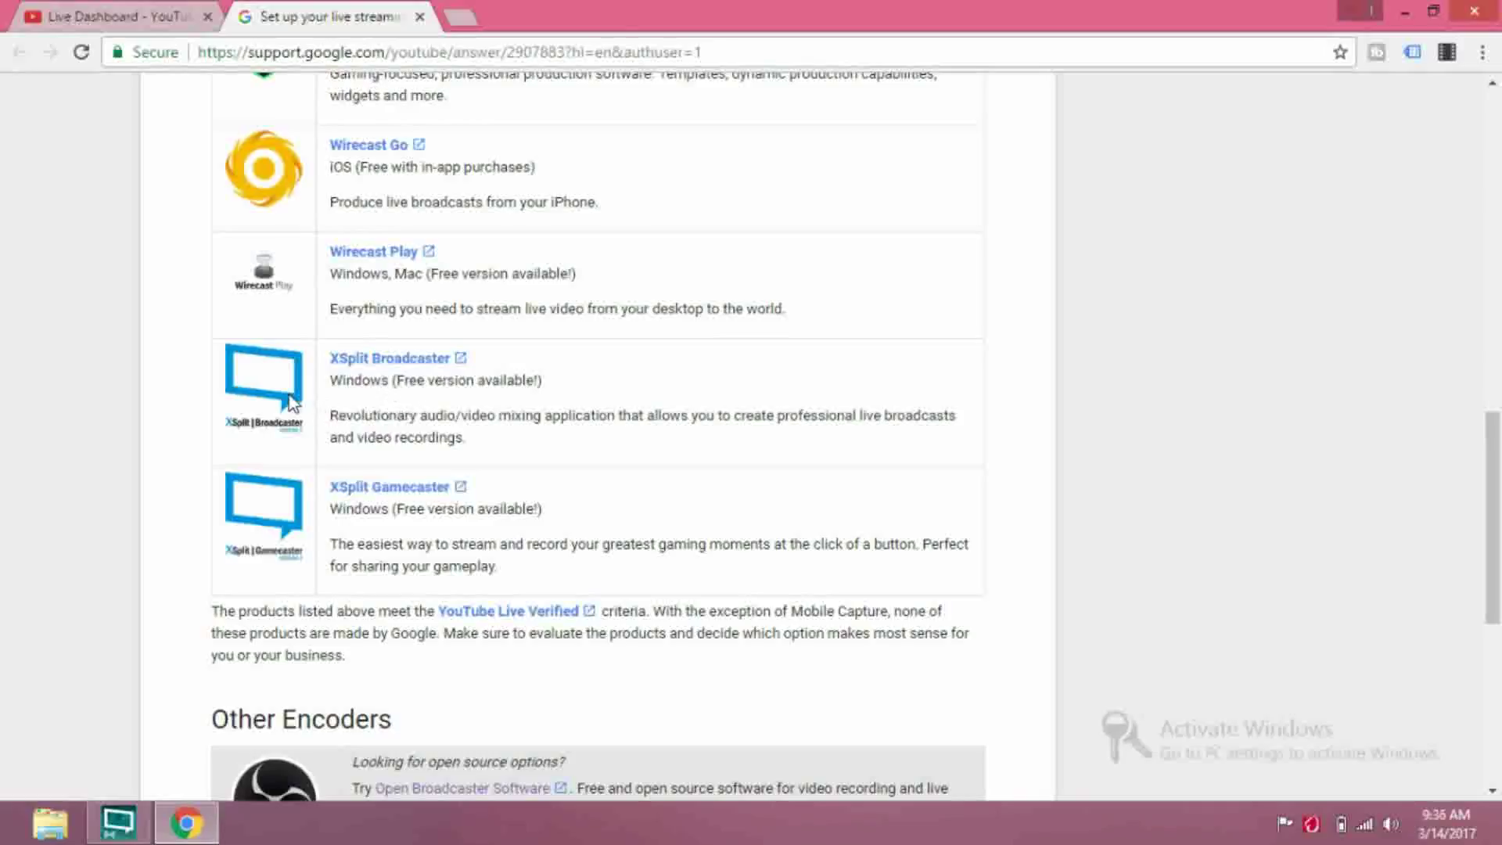
scroll(463, 446, down, 1)
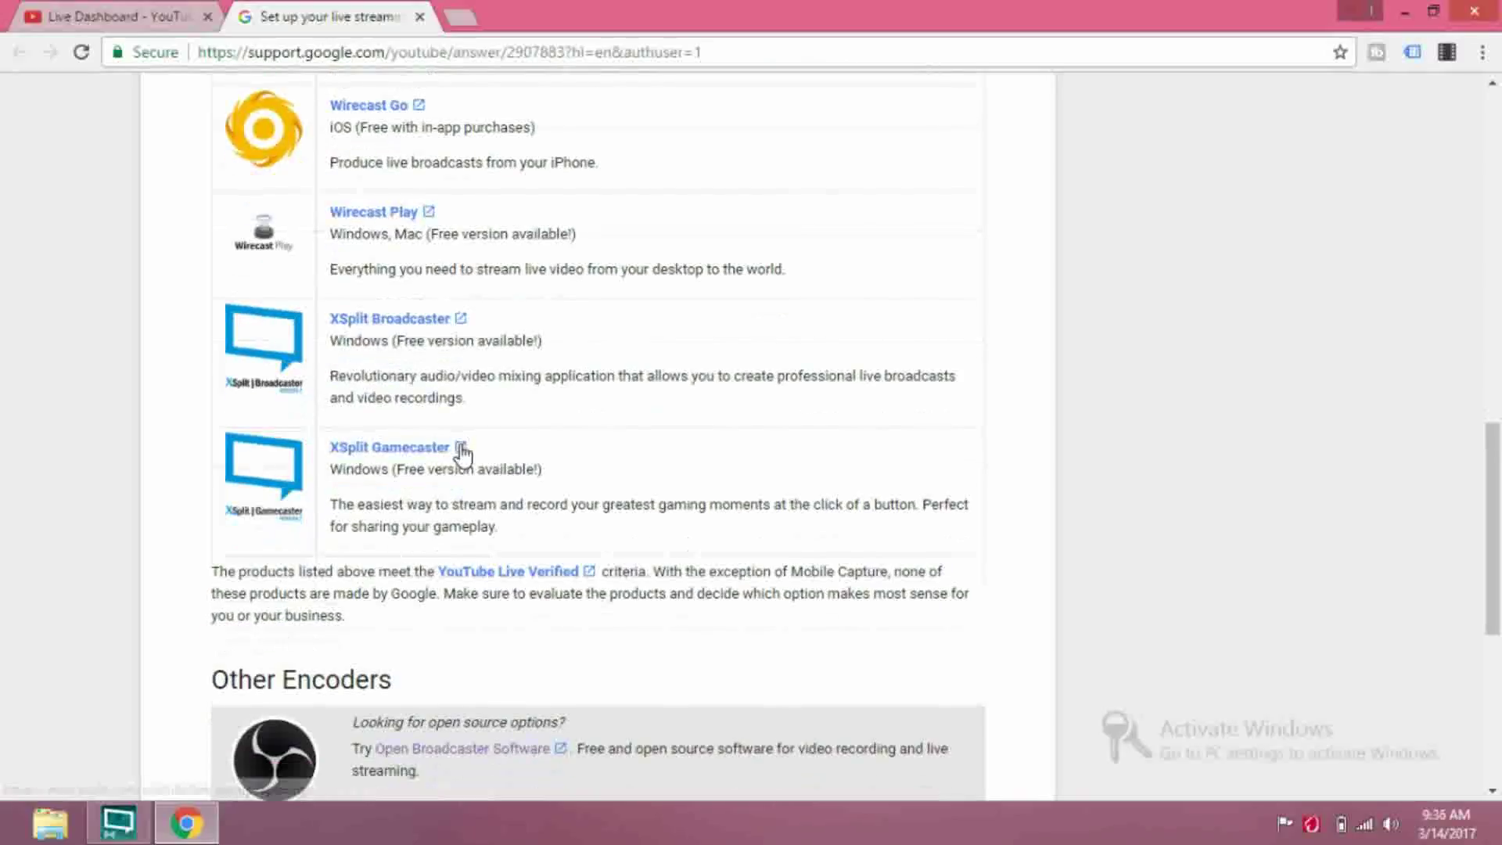
scroll(463, 453, down, 1)
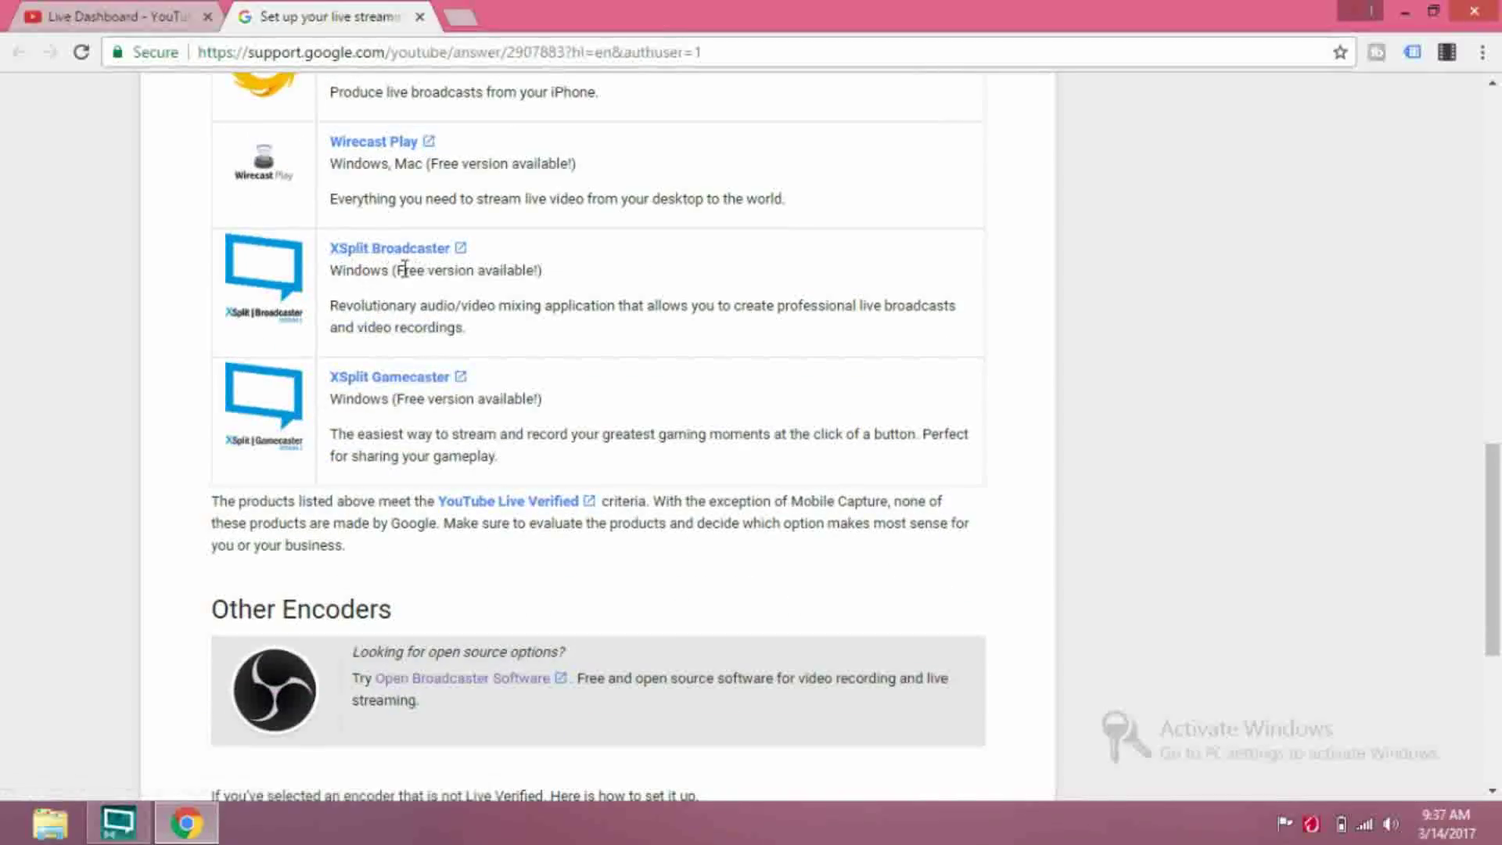
scroll(308, 286, up, 2)
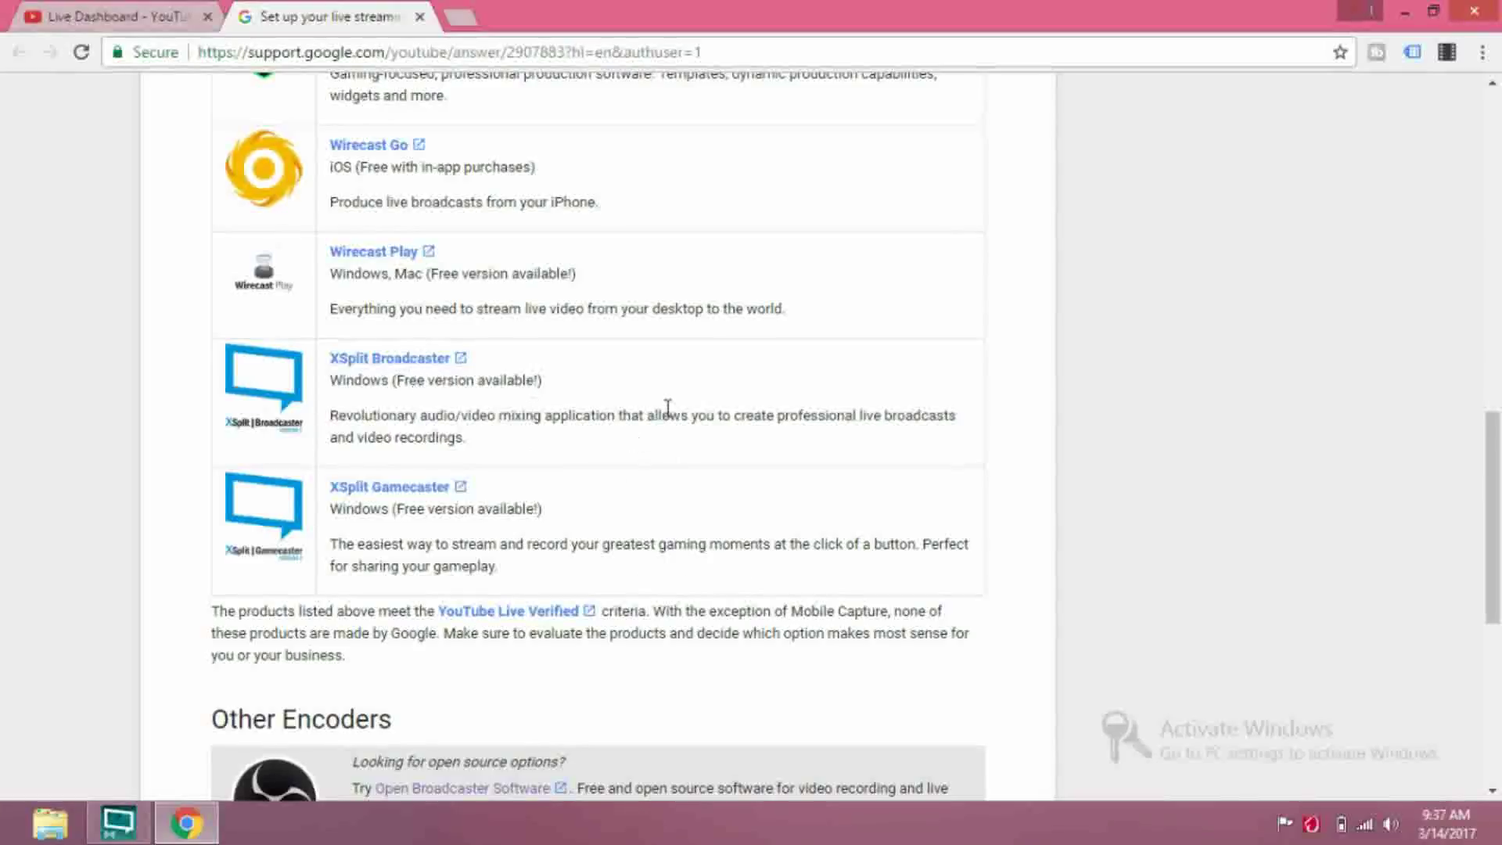
click(420, 16)
Check the Live Dashboard's Stream Health tab, then minimize Chrome to reveal XSplit Broadcaster
scroll(747, 429, down, 2)
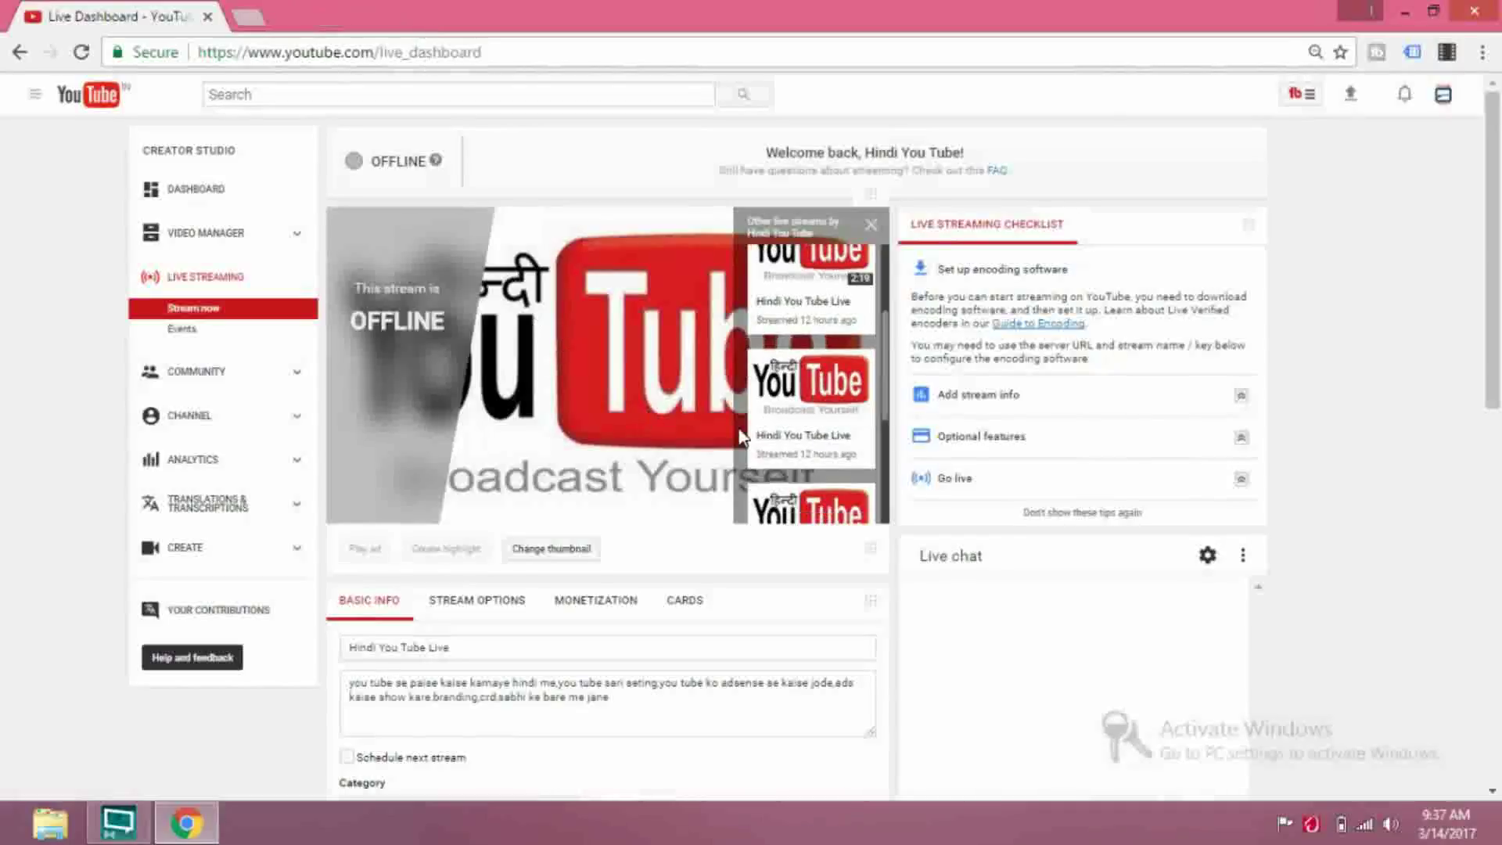
scroll(749, 429, down, 1)
scroll(555, 434, down, 5)
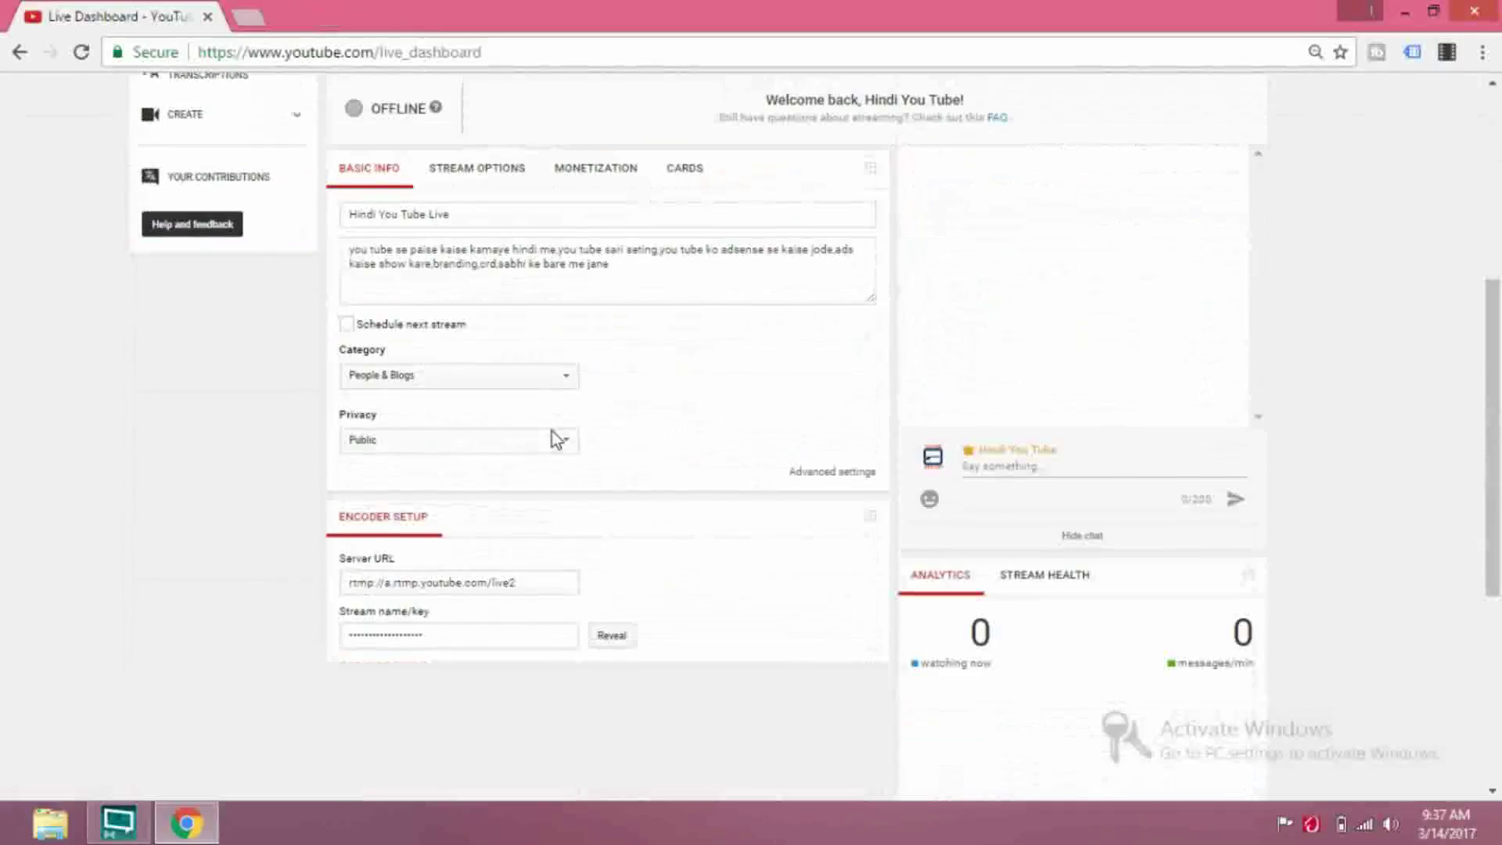
scroll(563, 446, up, 5)
scroll(728, 419, up, 3)
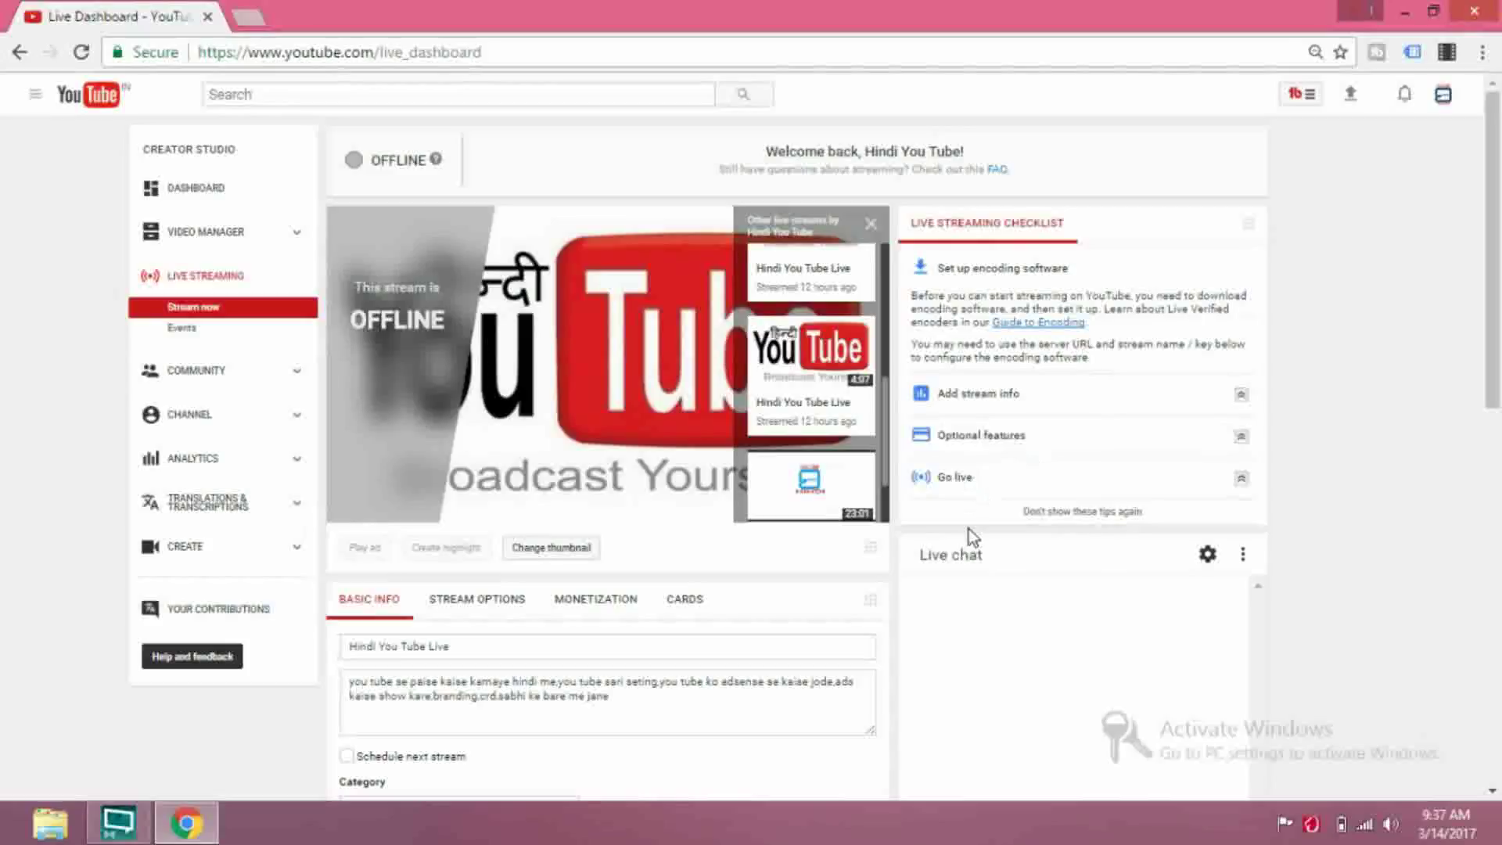
scroll(996, 538, down, 2)
scroll(1009, 548, down, 3)
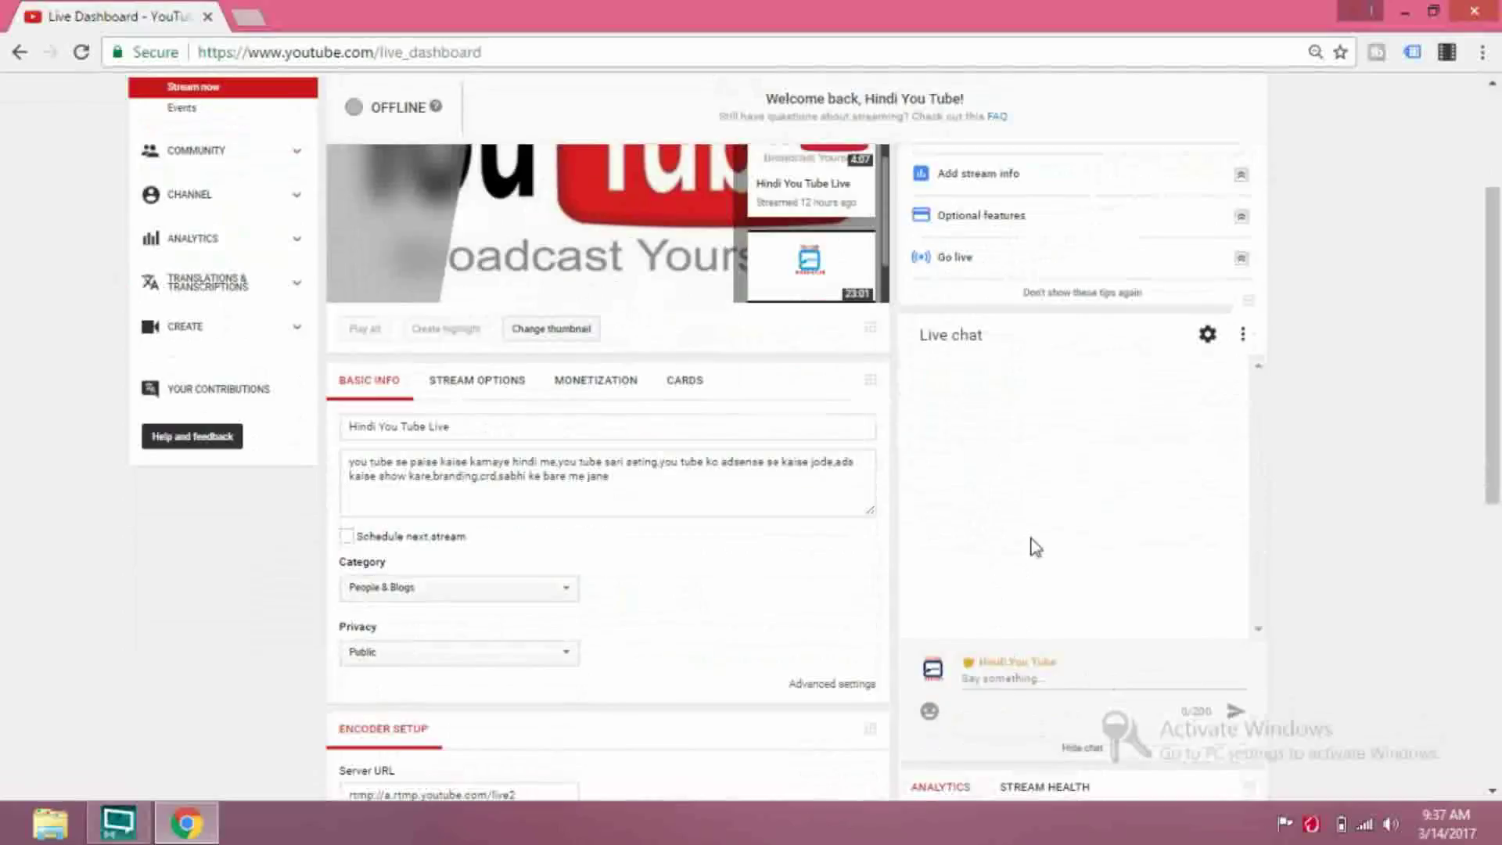
scroll(1031, 474, down, 4)
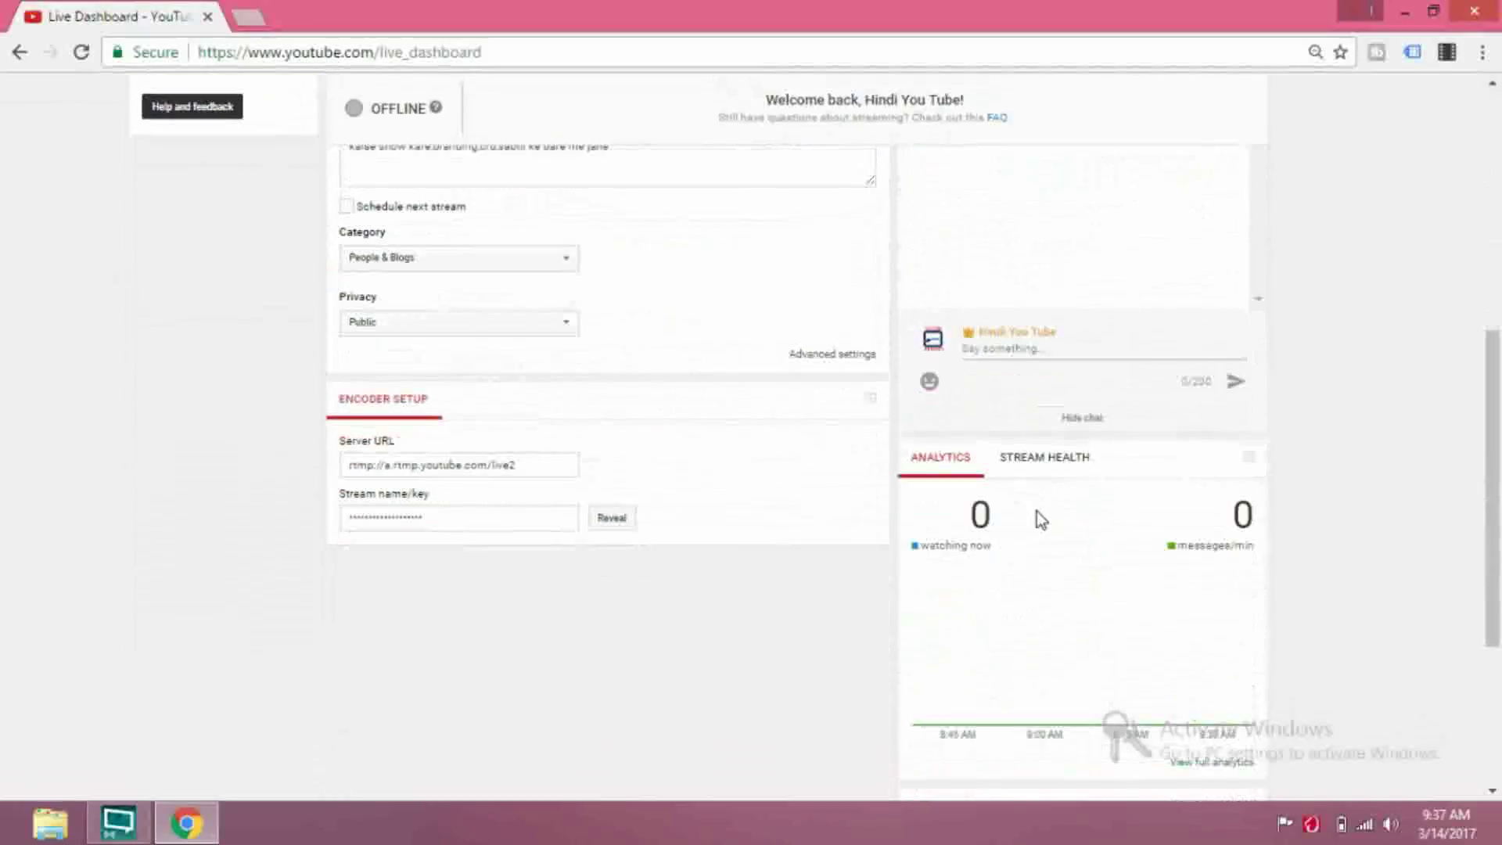
scroll(1025, 469, down, 2)
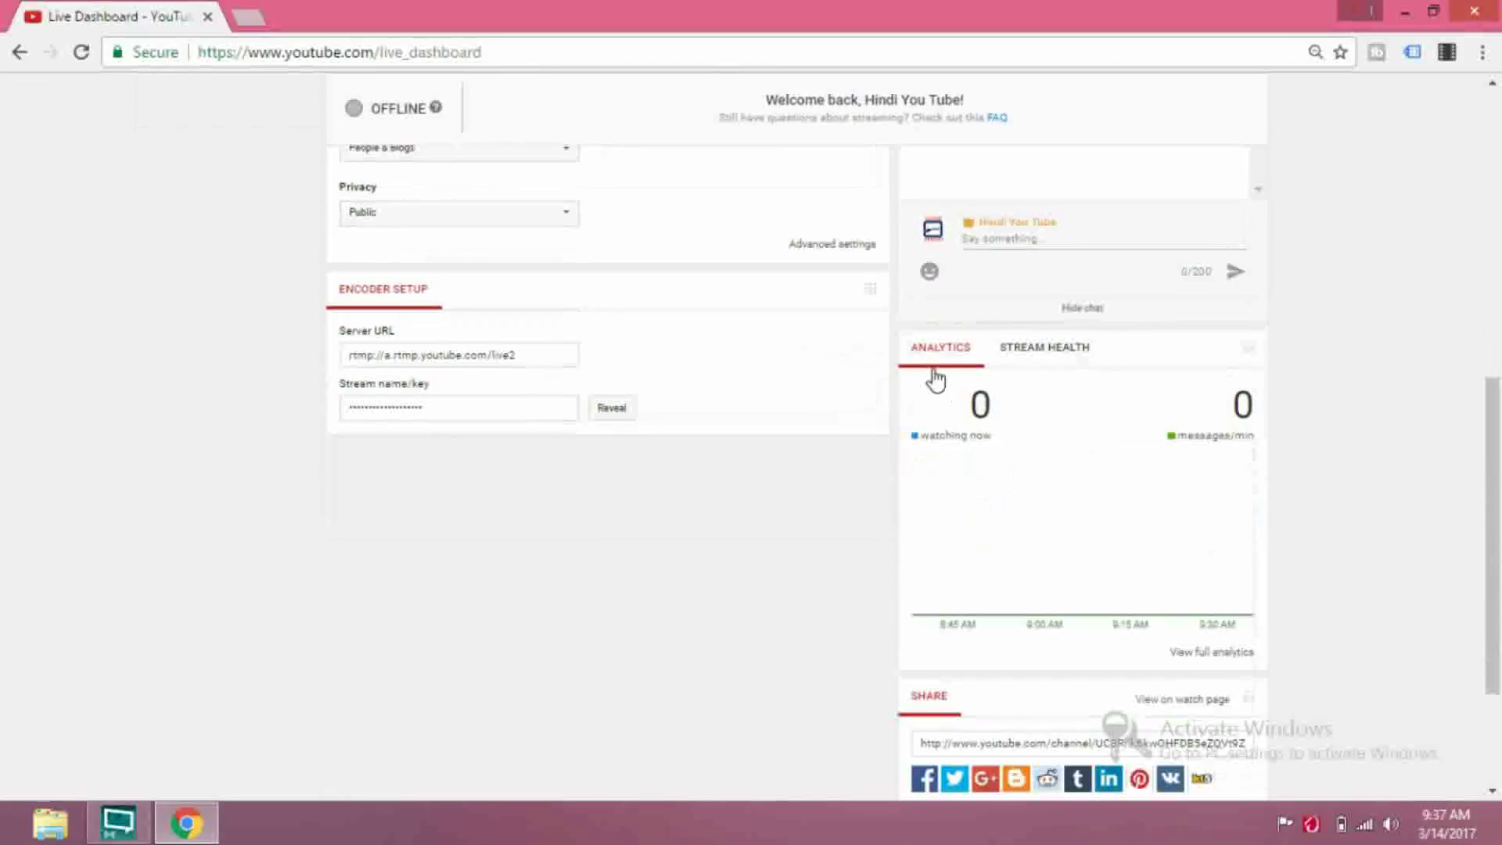
click(1041, 348)
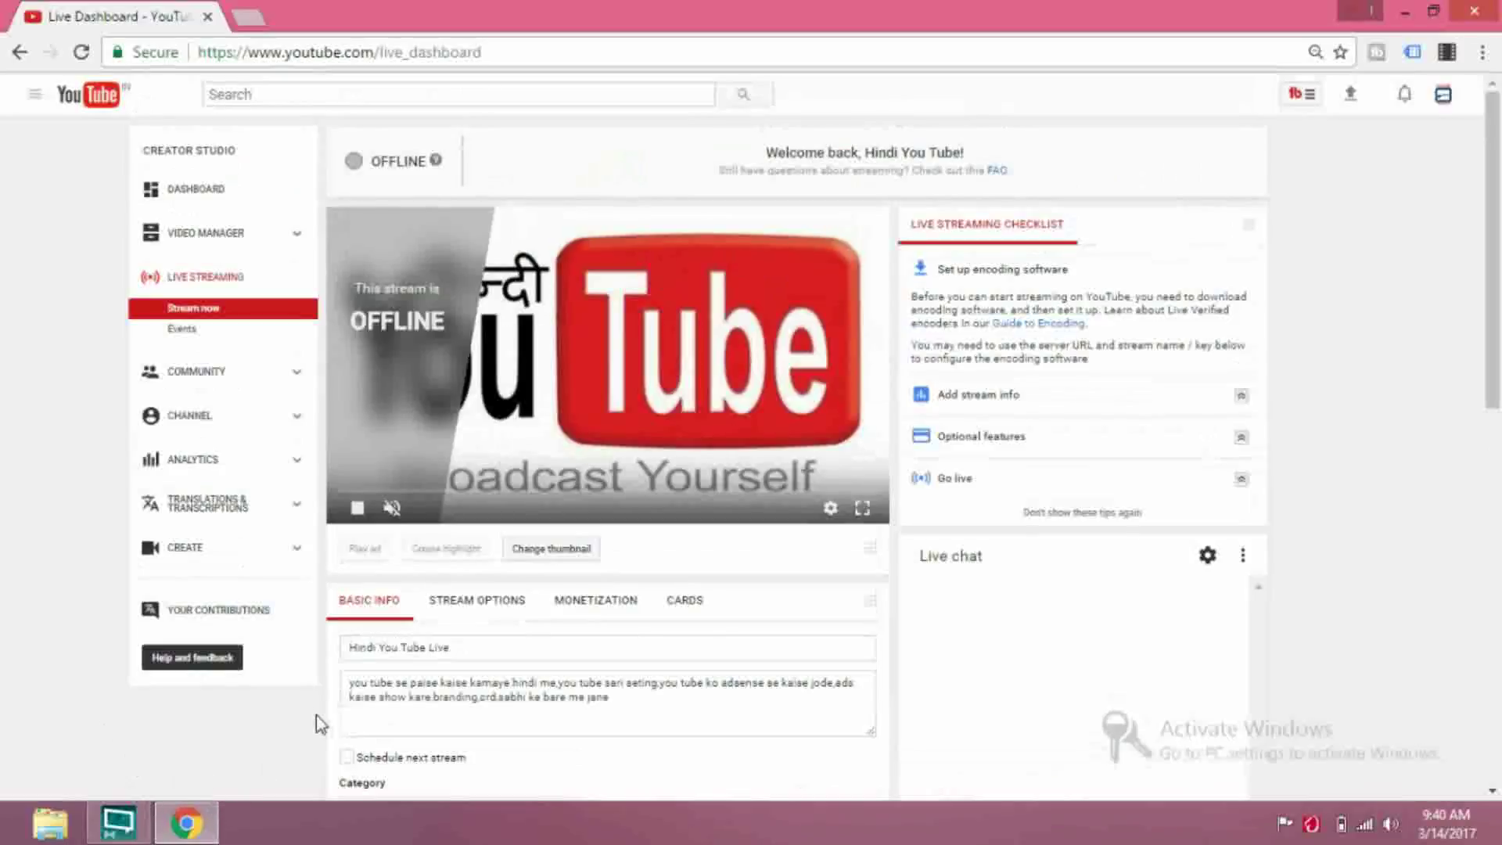
click(188, 826)
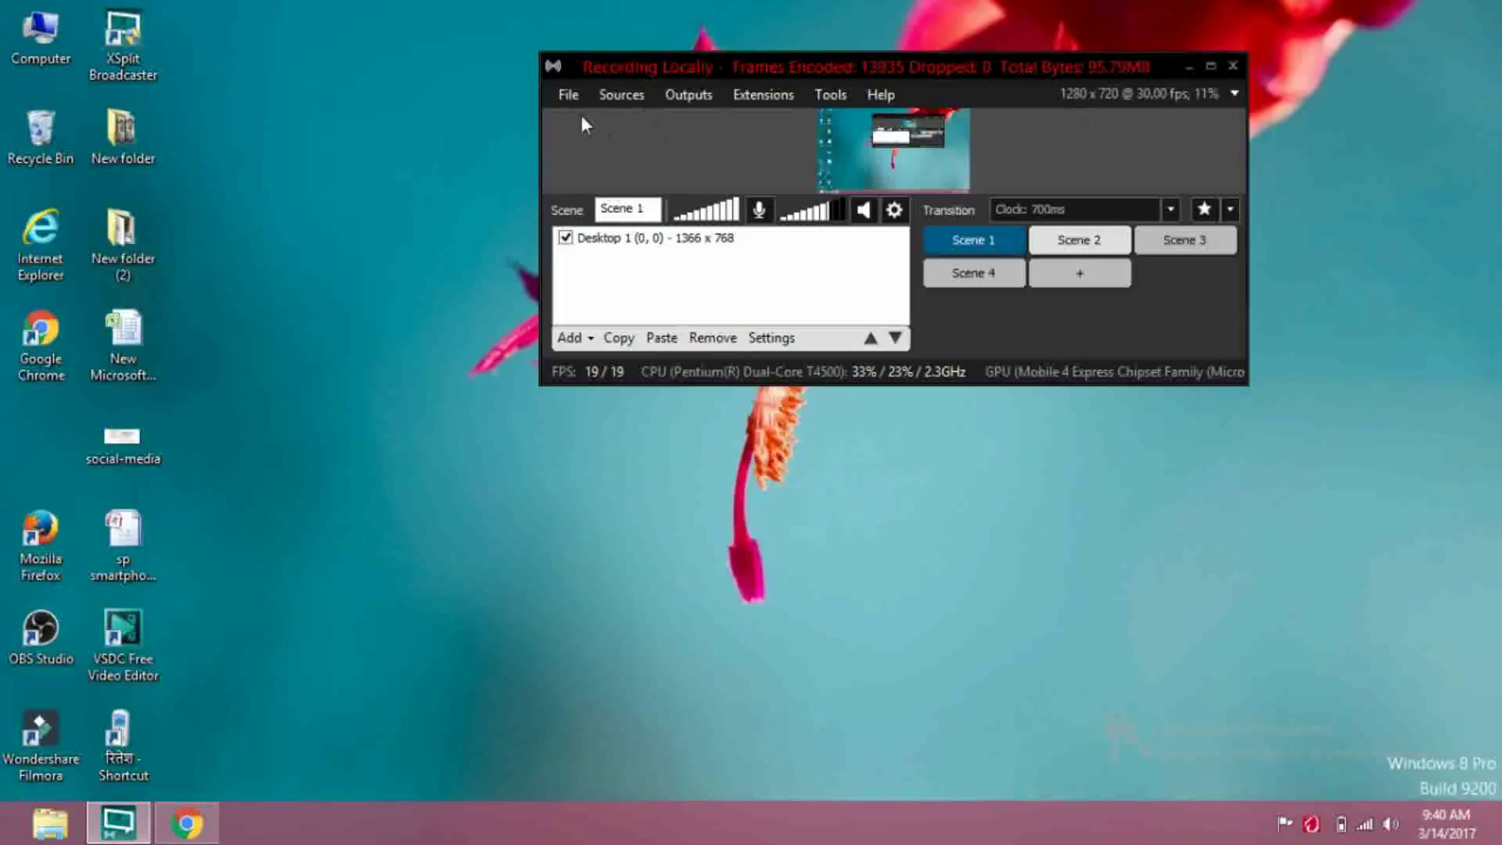
click(853, 111)
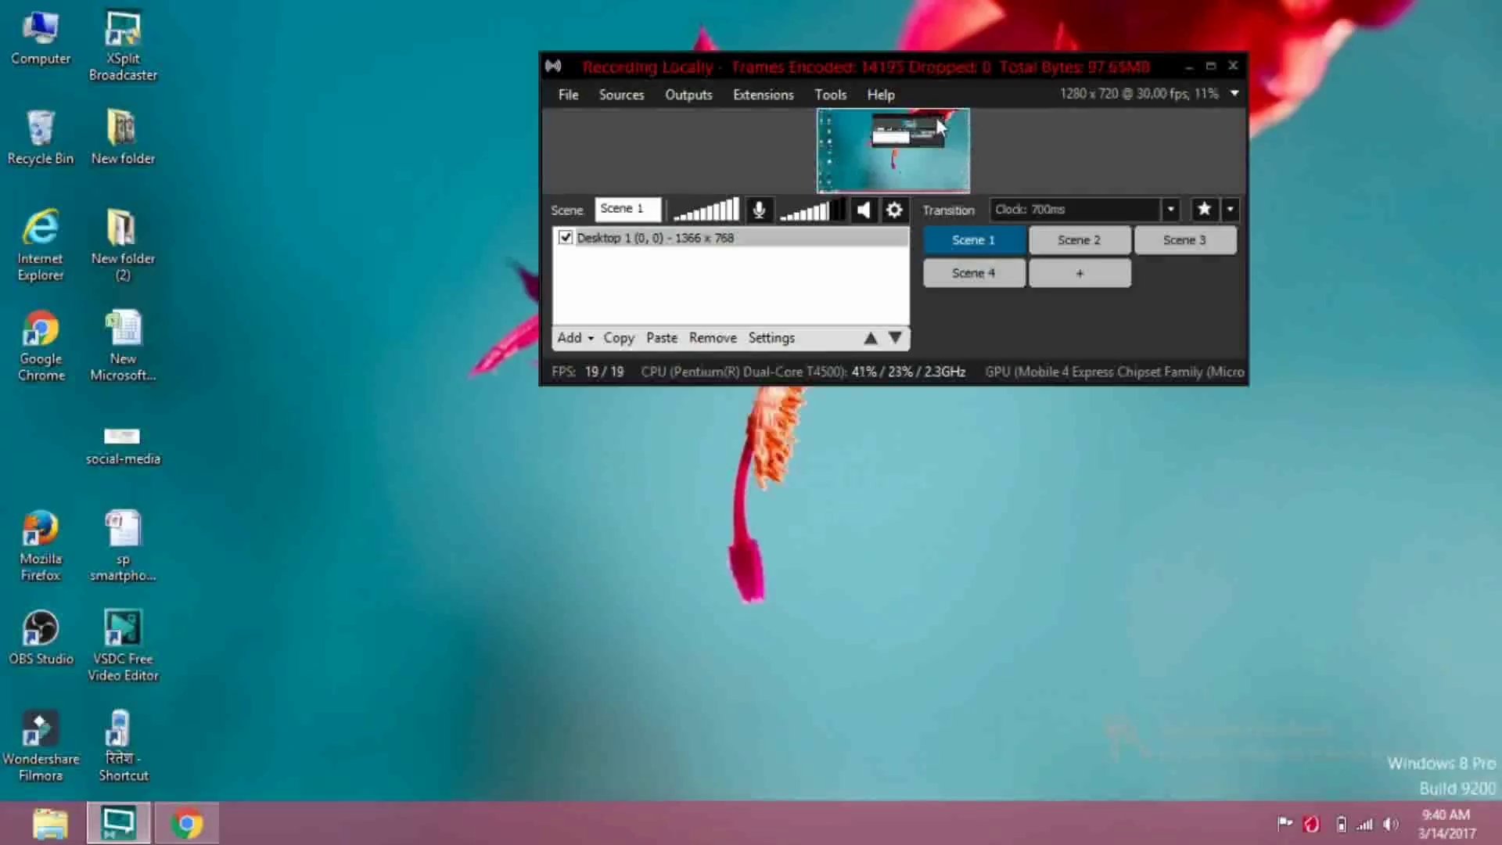
click(838, 106)
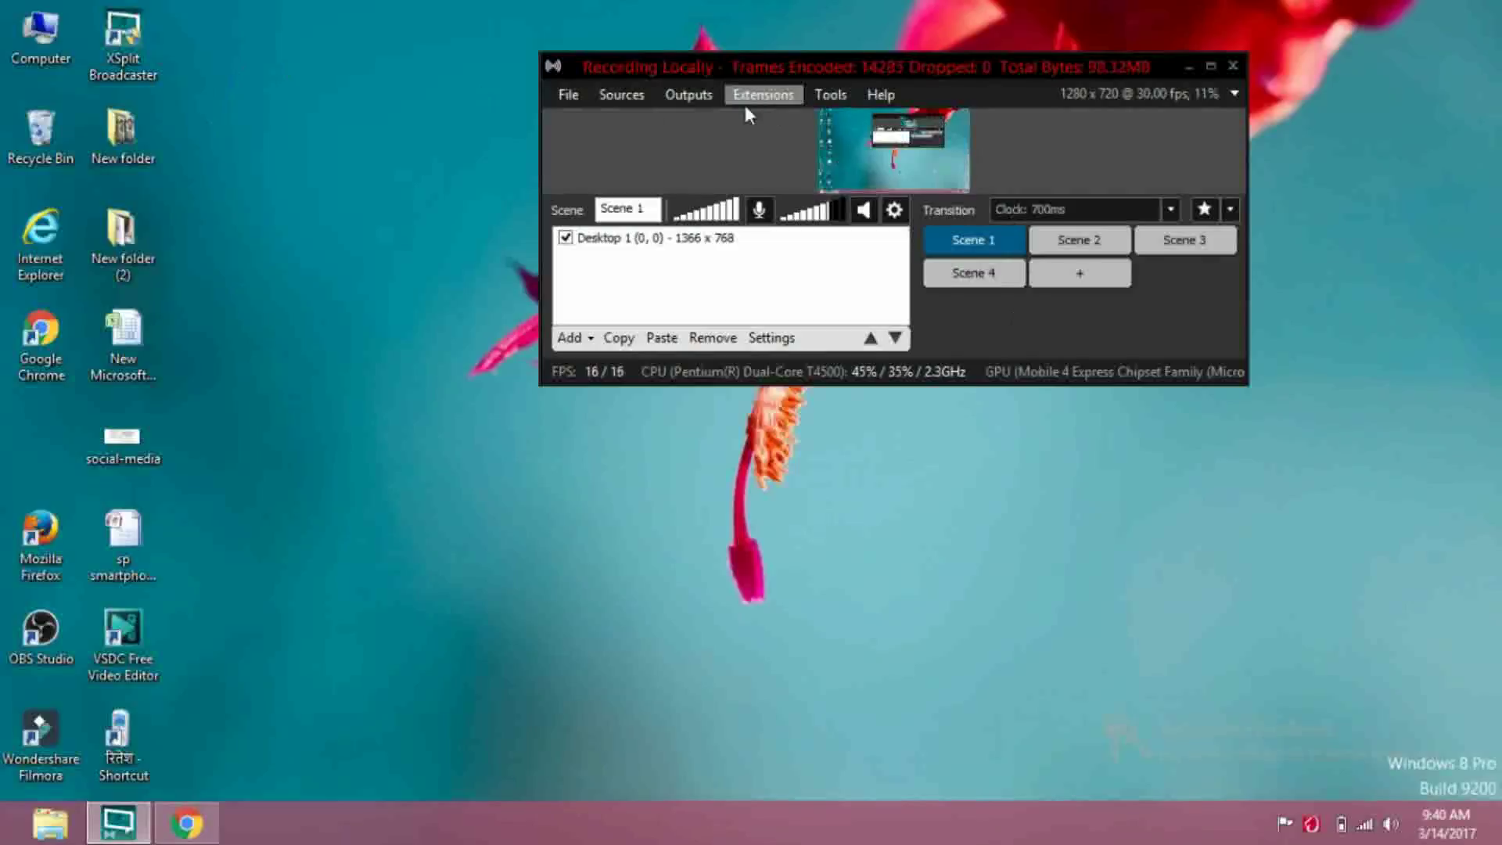
click(615, 92)
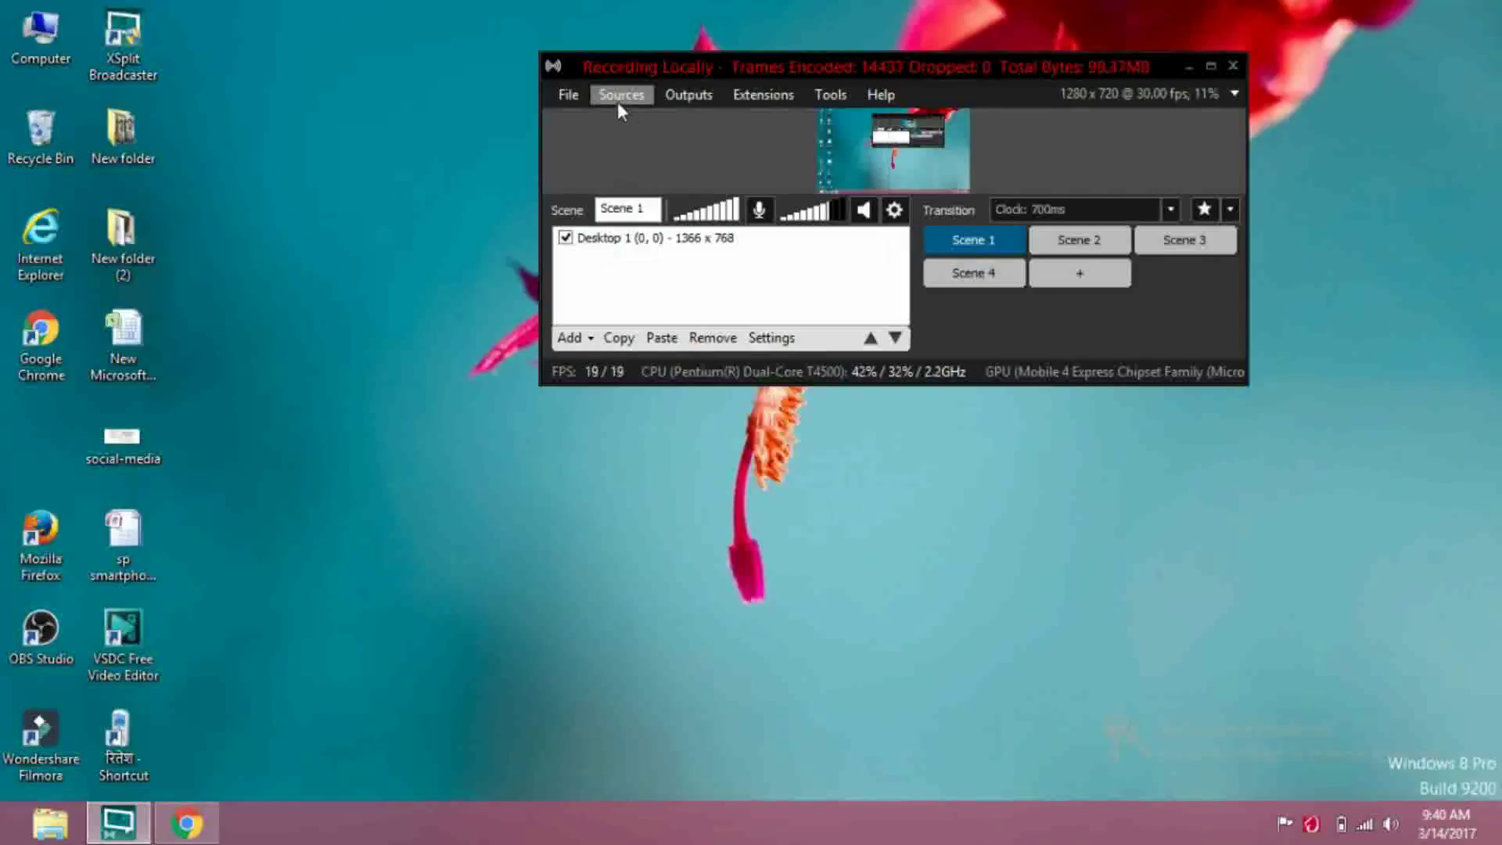
click(619, 97)
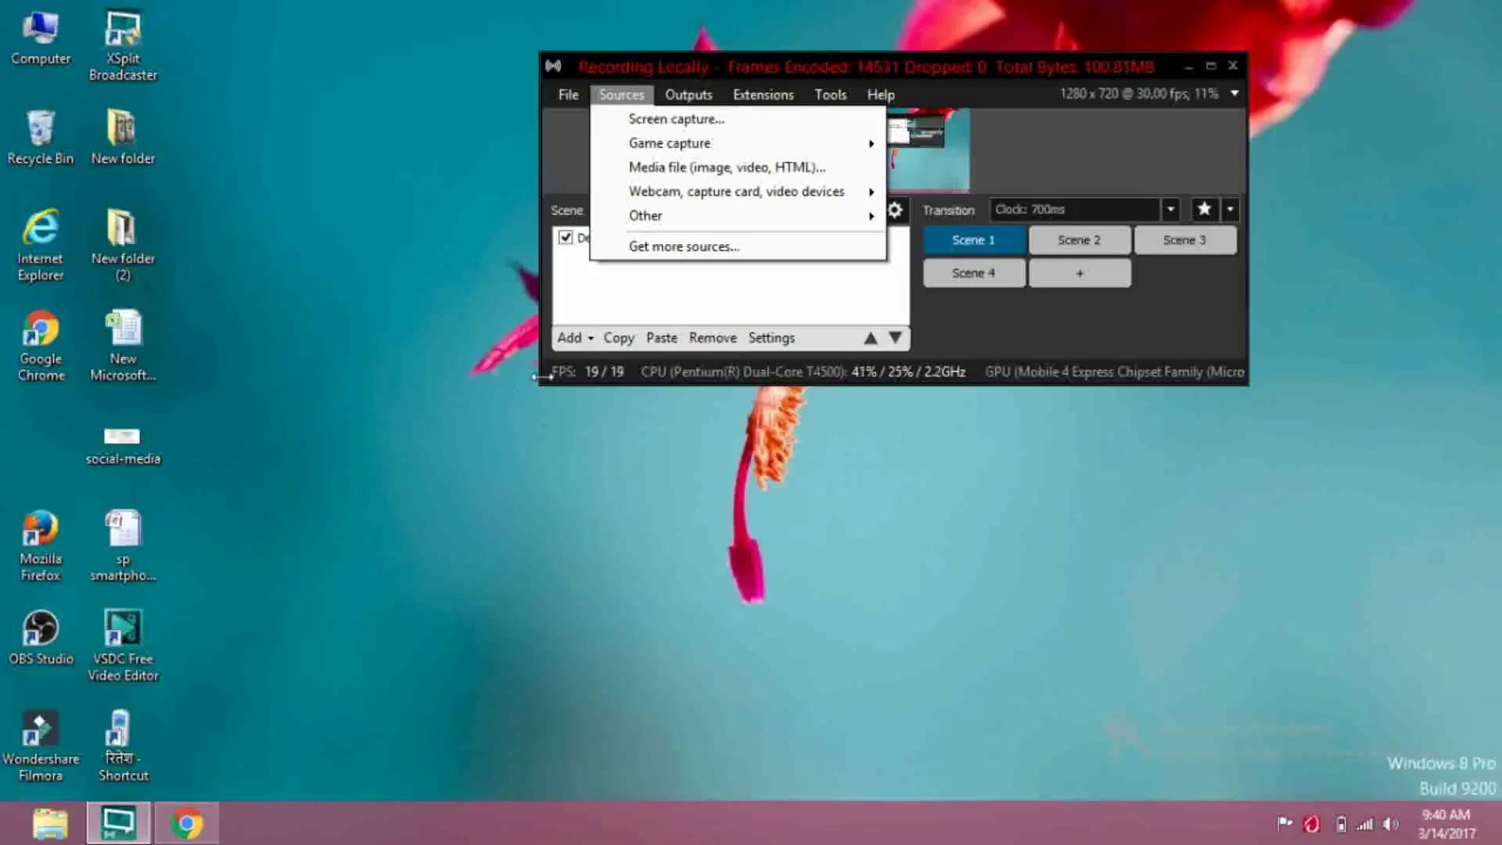
click(622, 94)
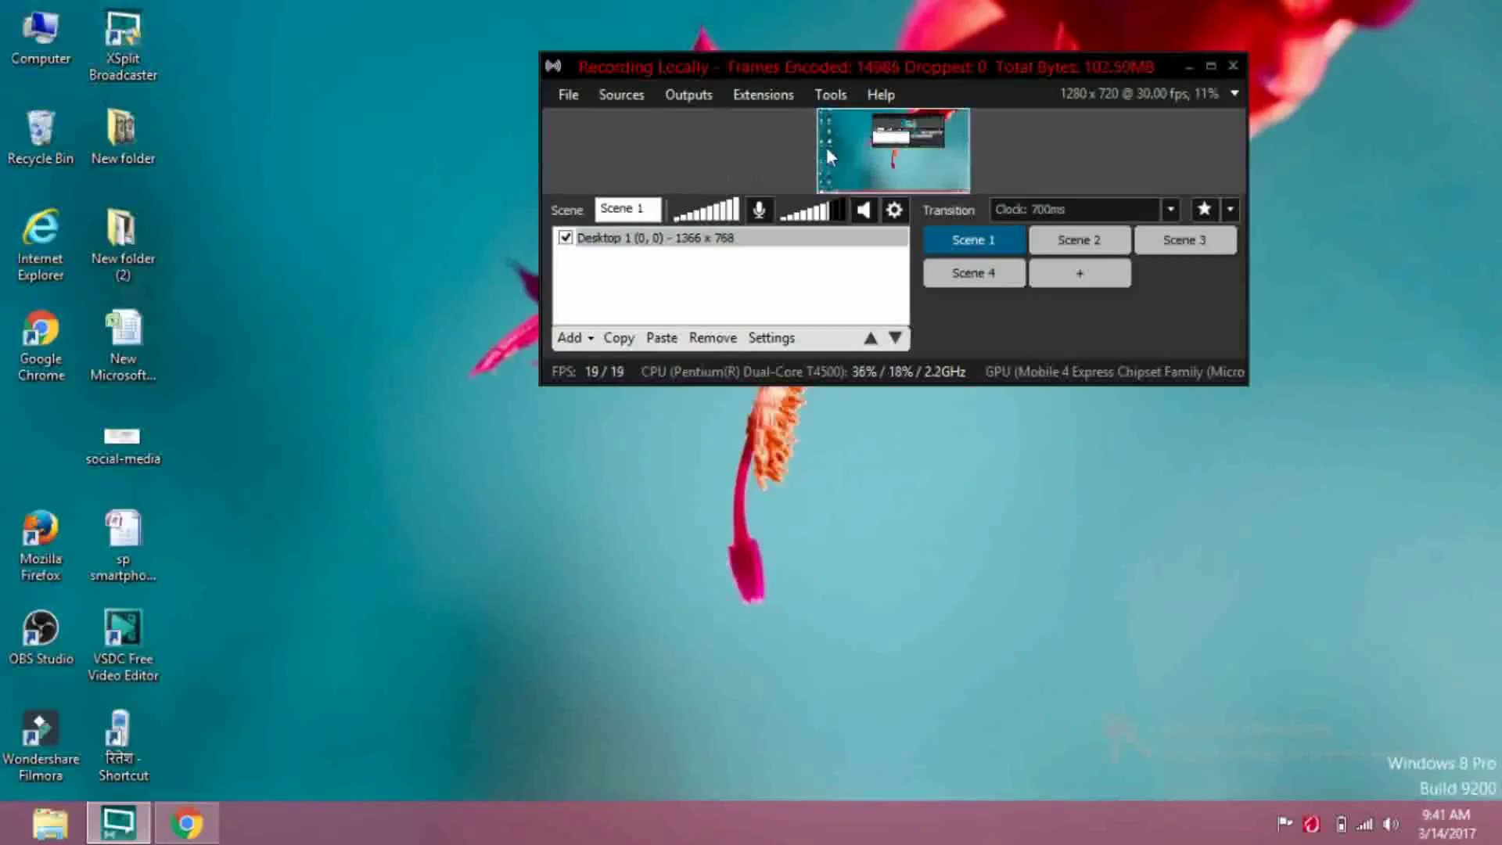
click(626, 97)
click(626, 97)
click(626, 97)
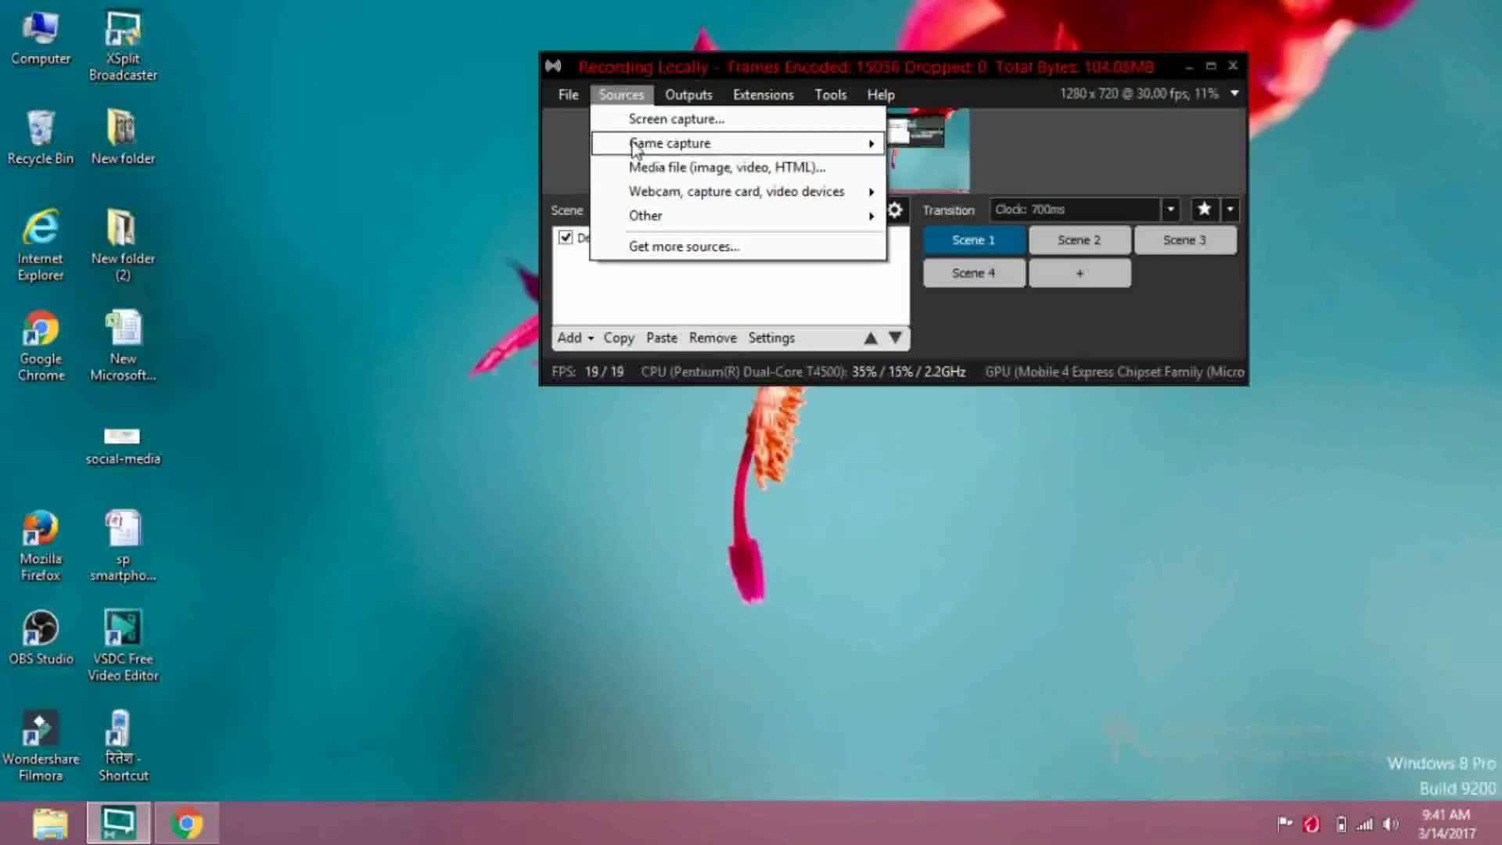
mouse_move(654, 151)
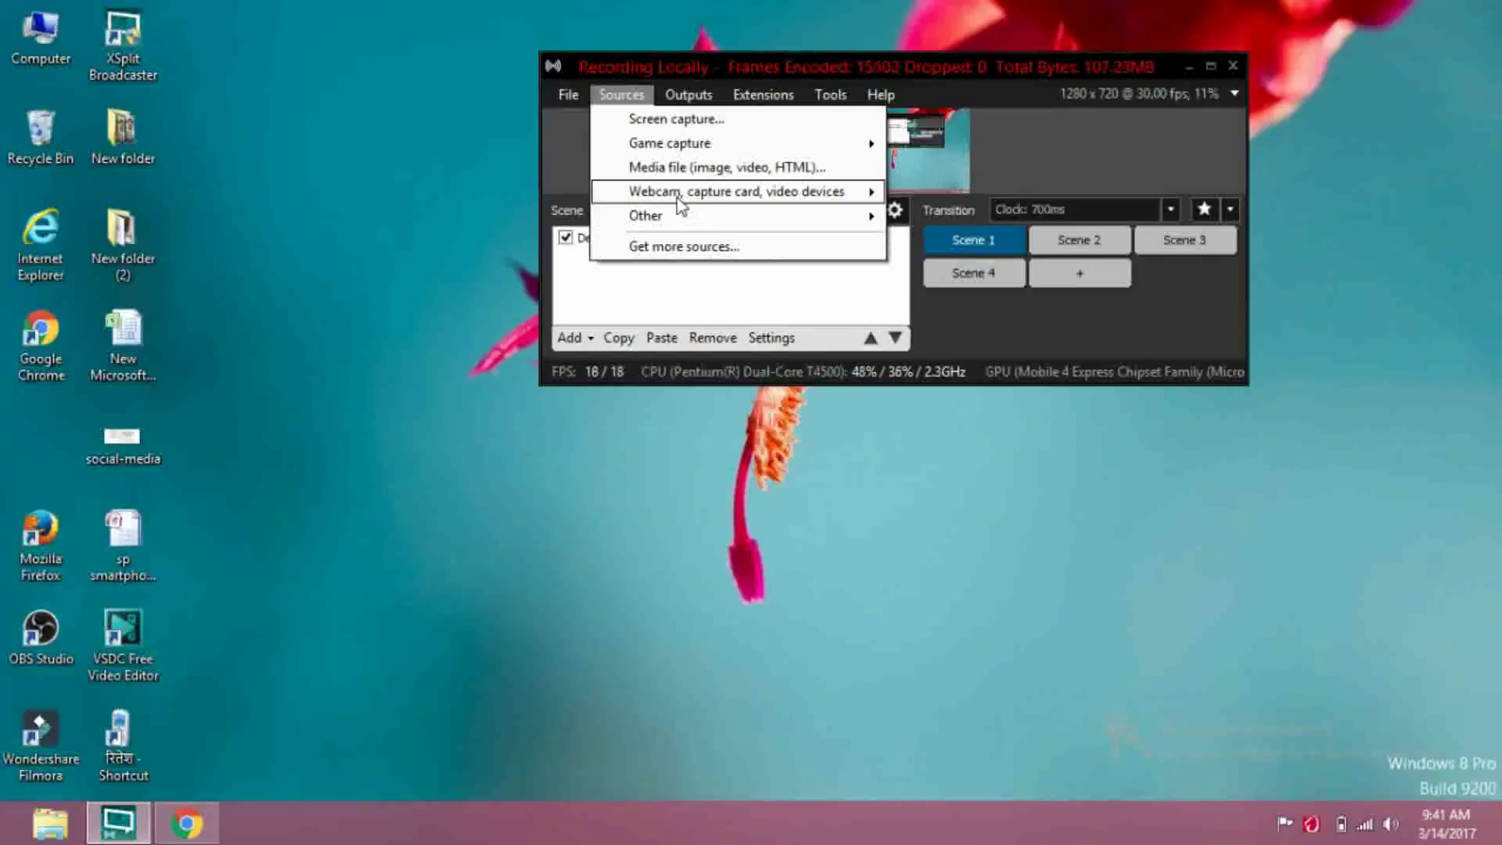
mouse_move(681, 197)
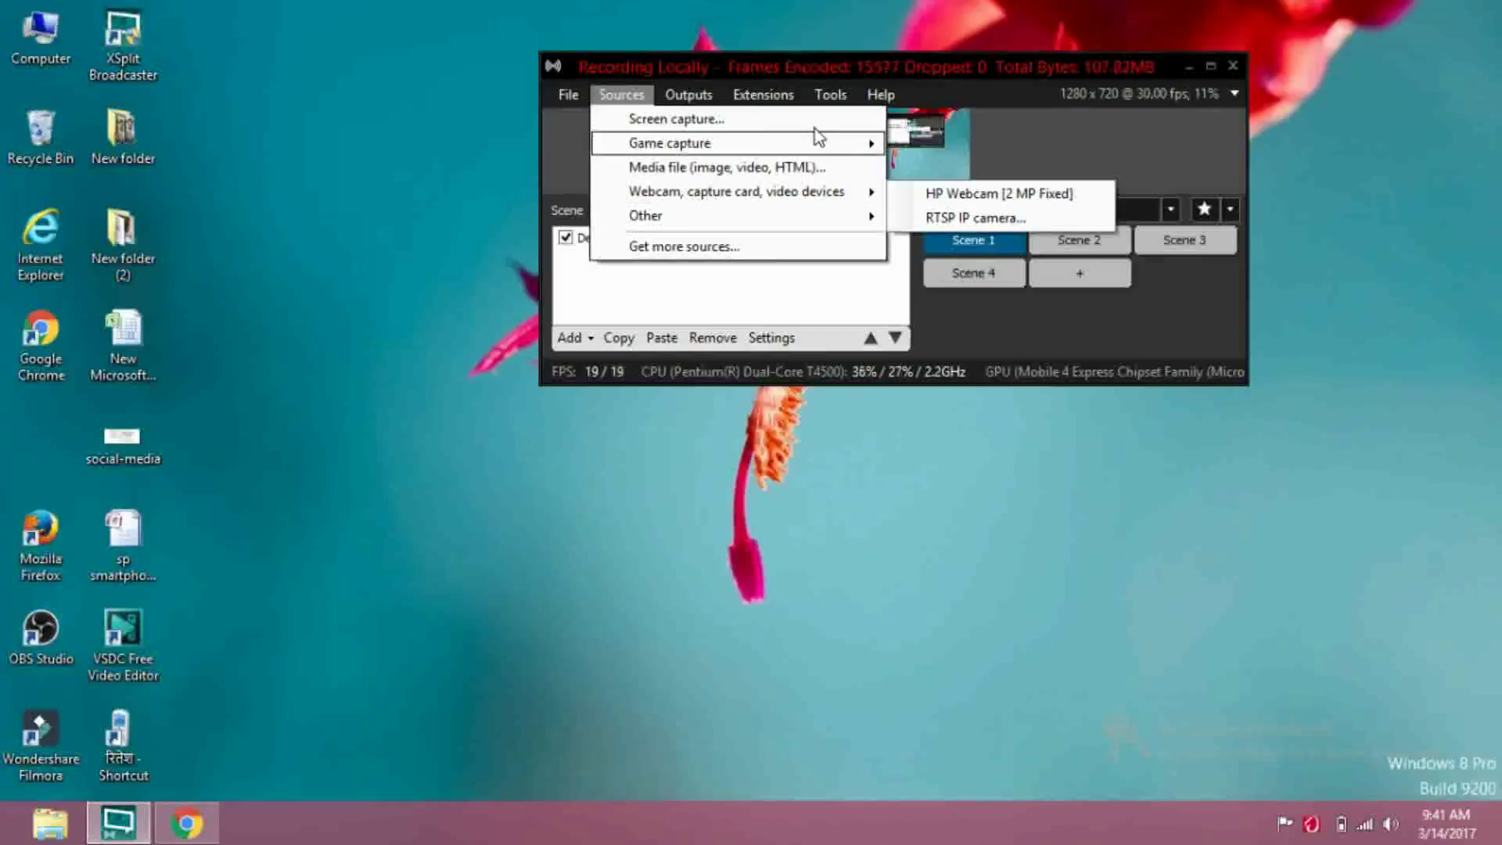
click(842, 72)
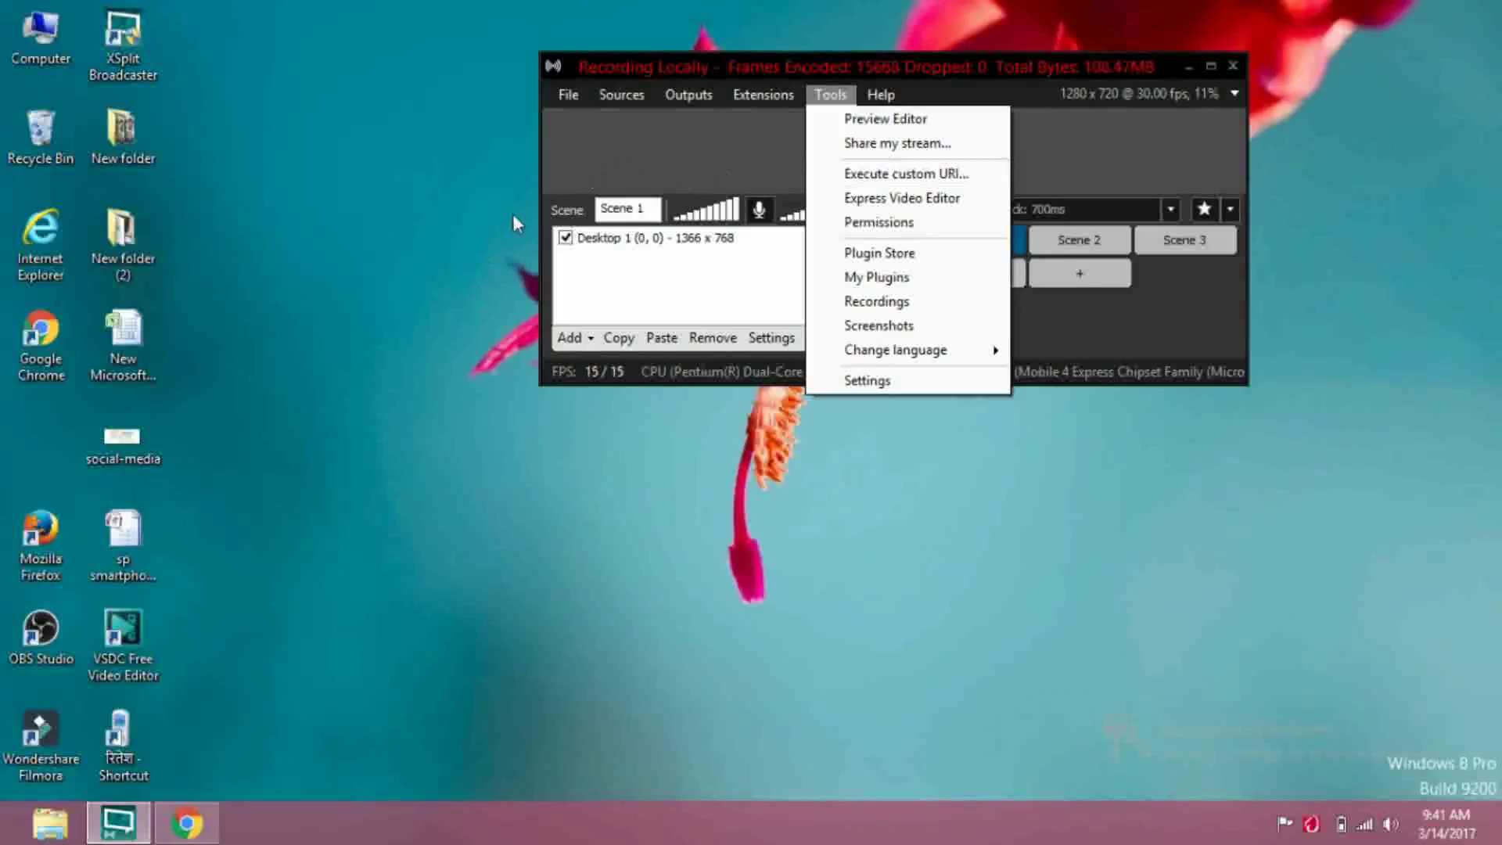
click(621, 109)
click(618, 99)
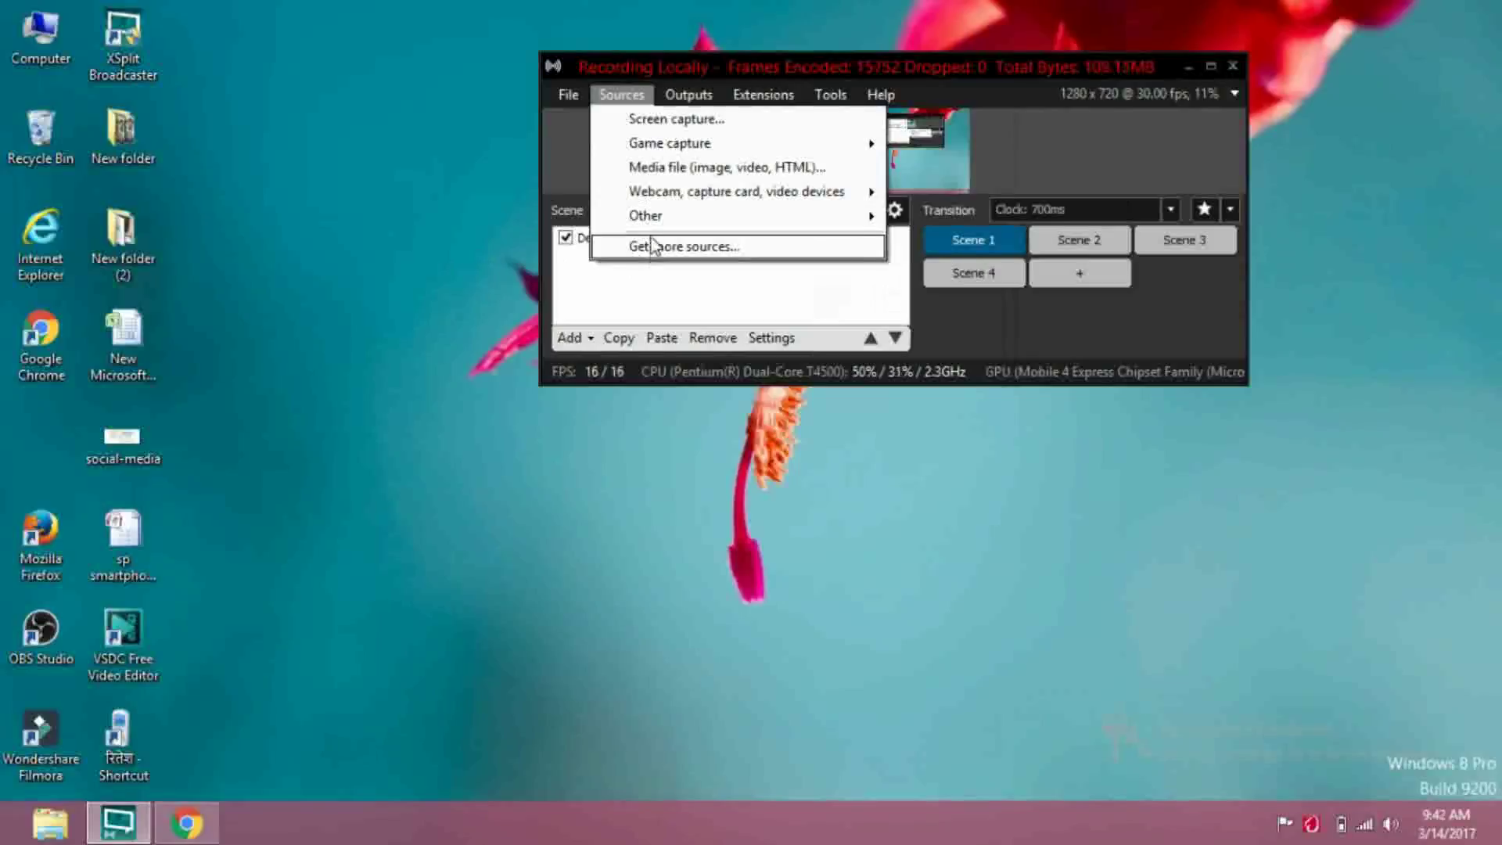
mouse_move(652, 223)
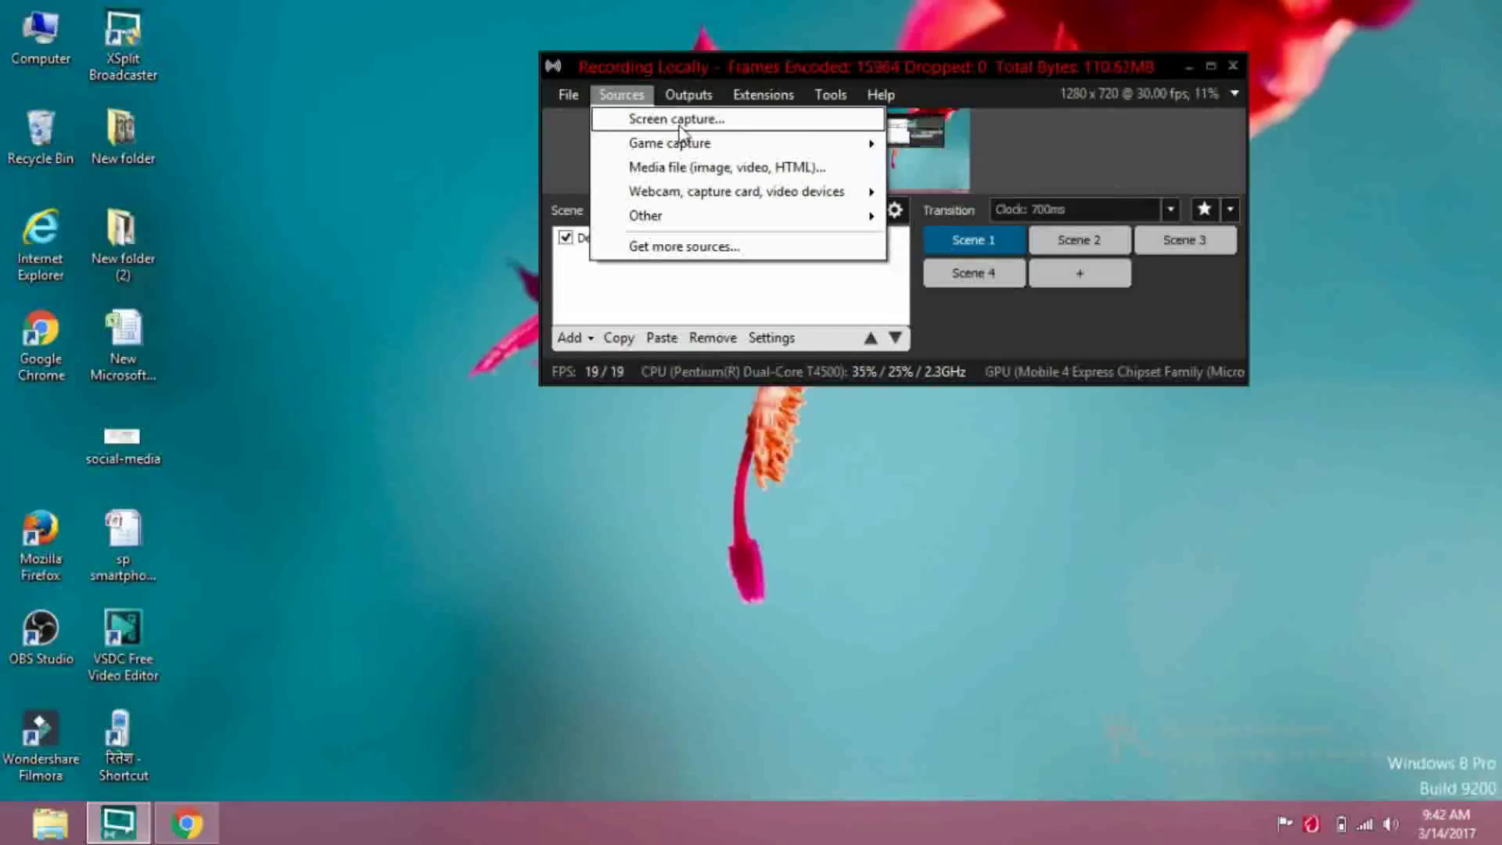
click(622, 304)
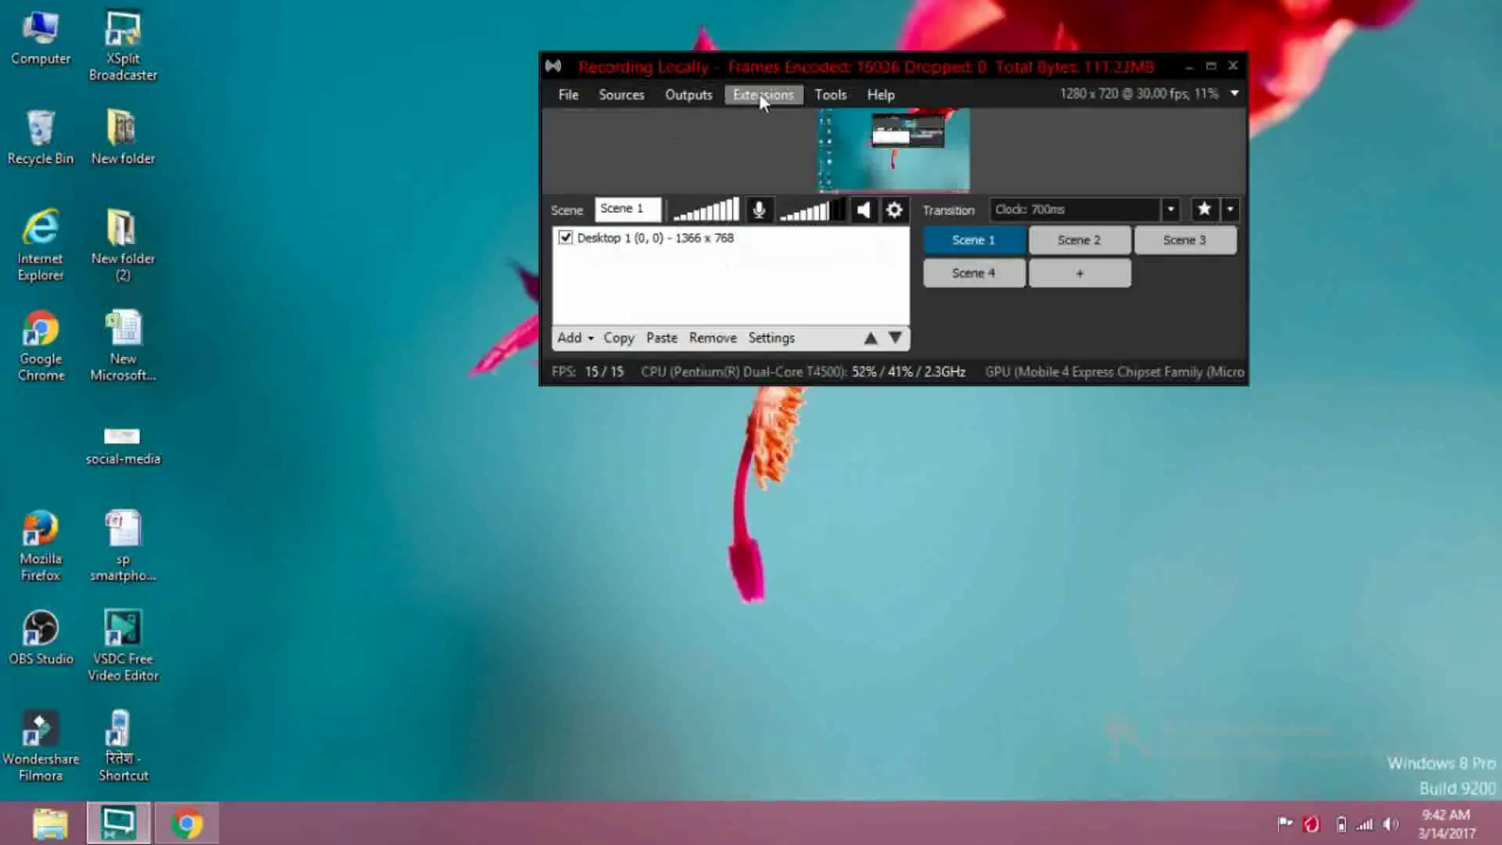
click(830, 95)
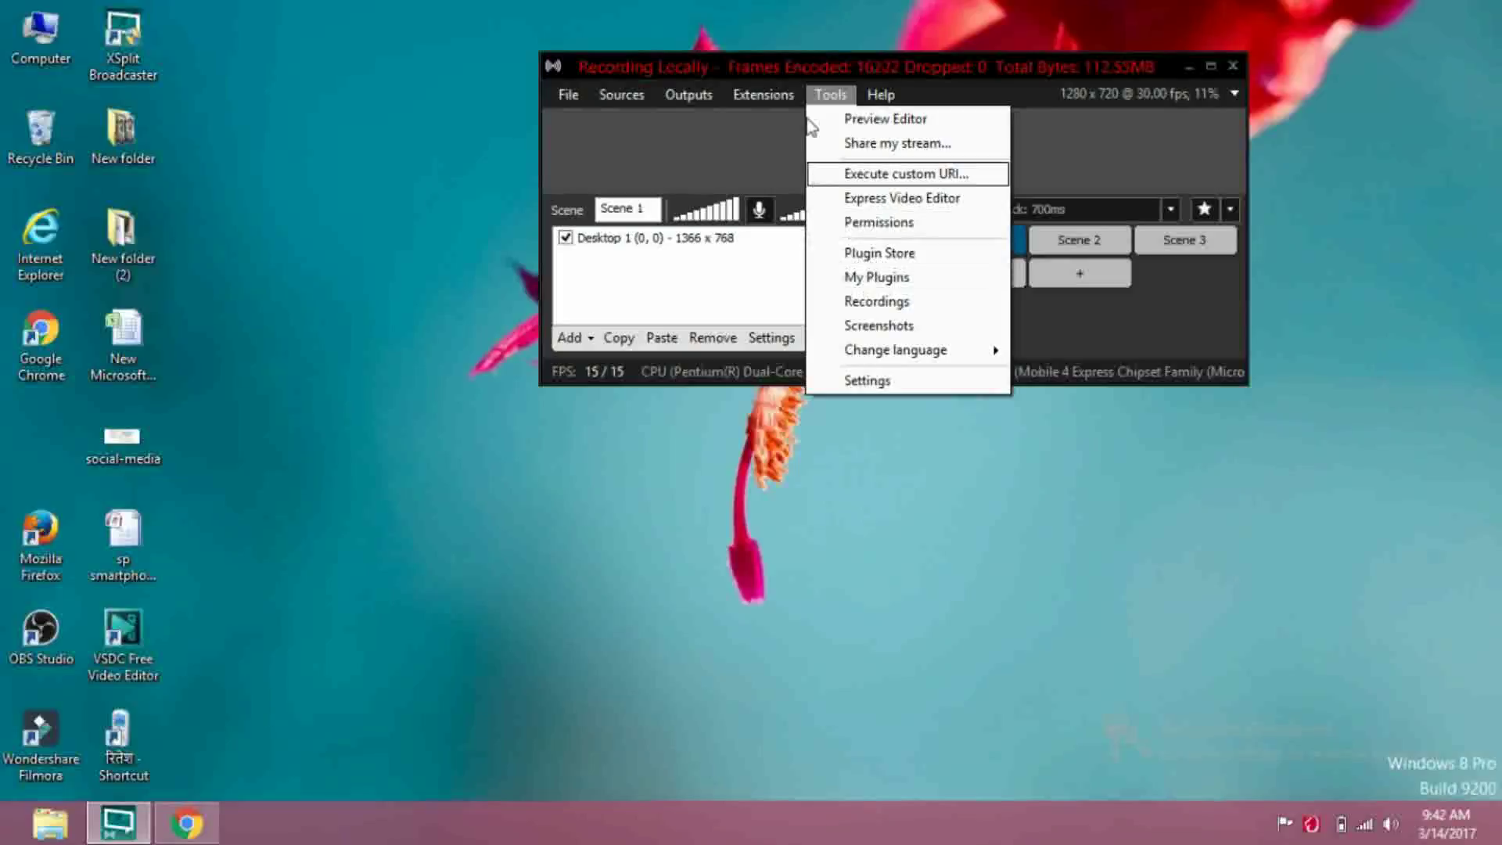
click(816, 92)
click(816, 95)
click(898, 261)
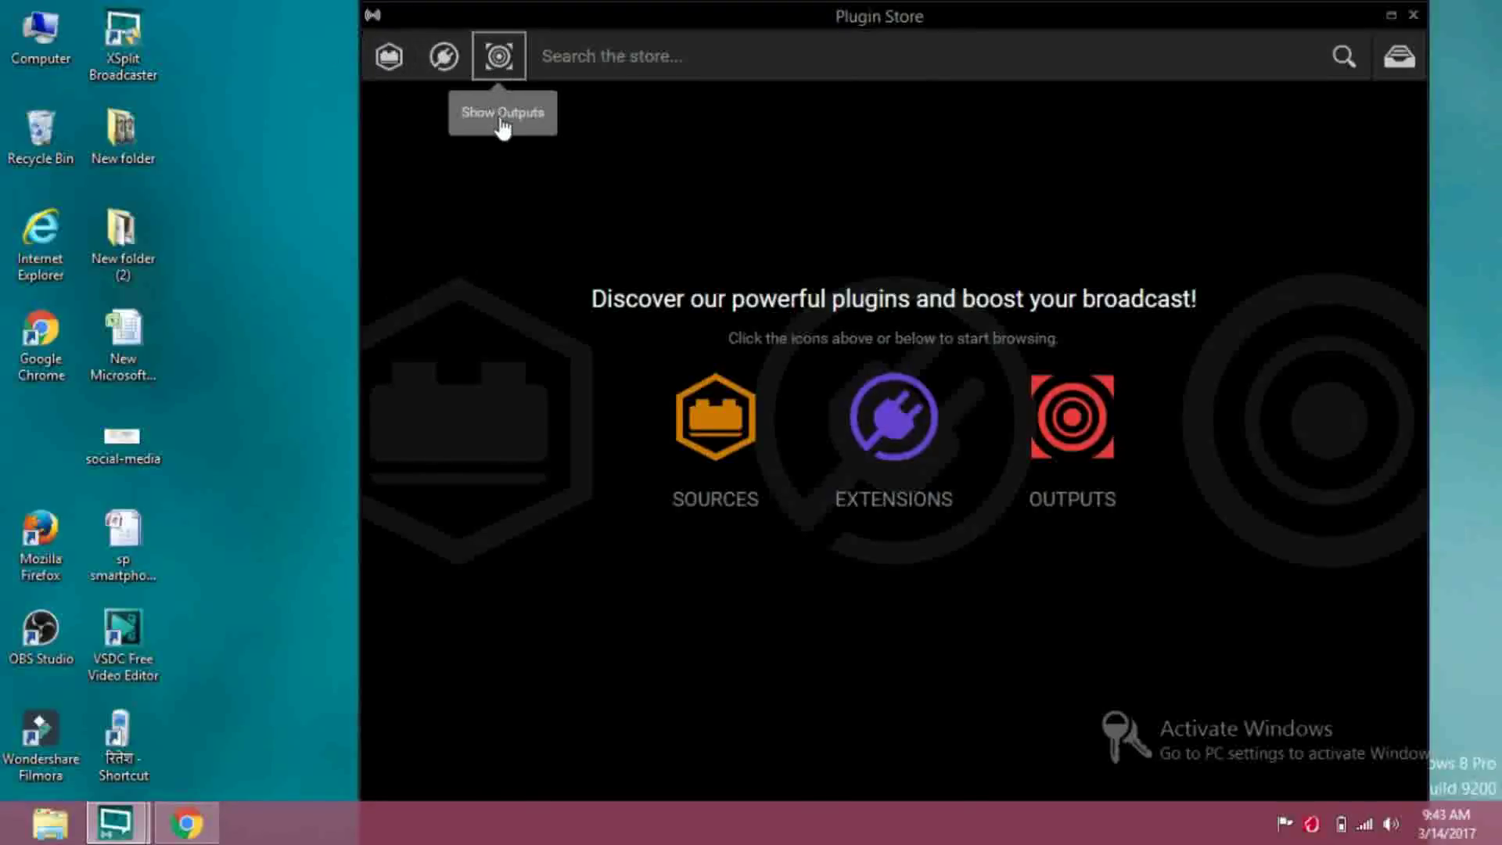
click(499, 57)
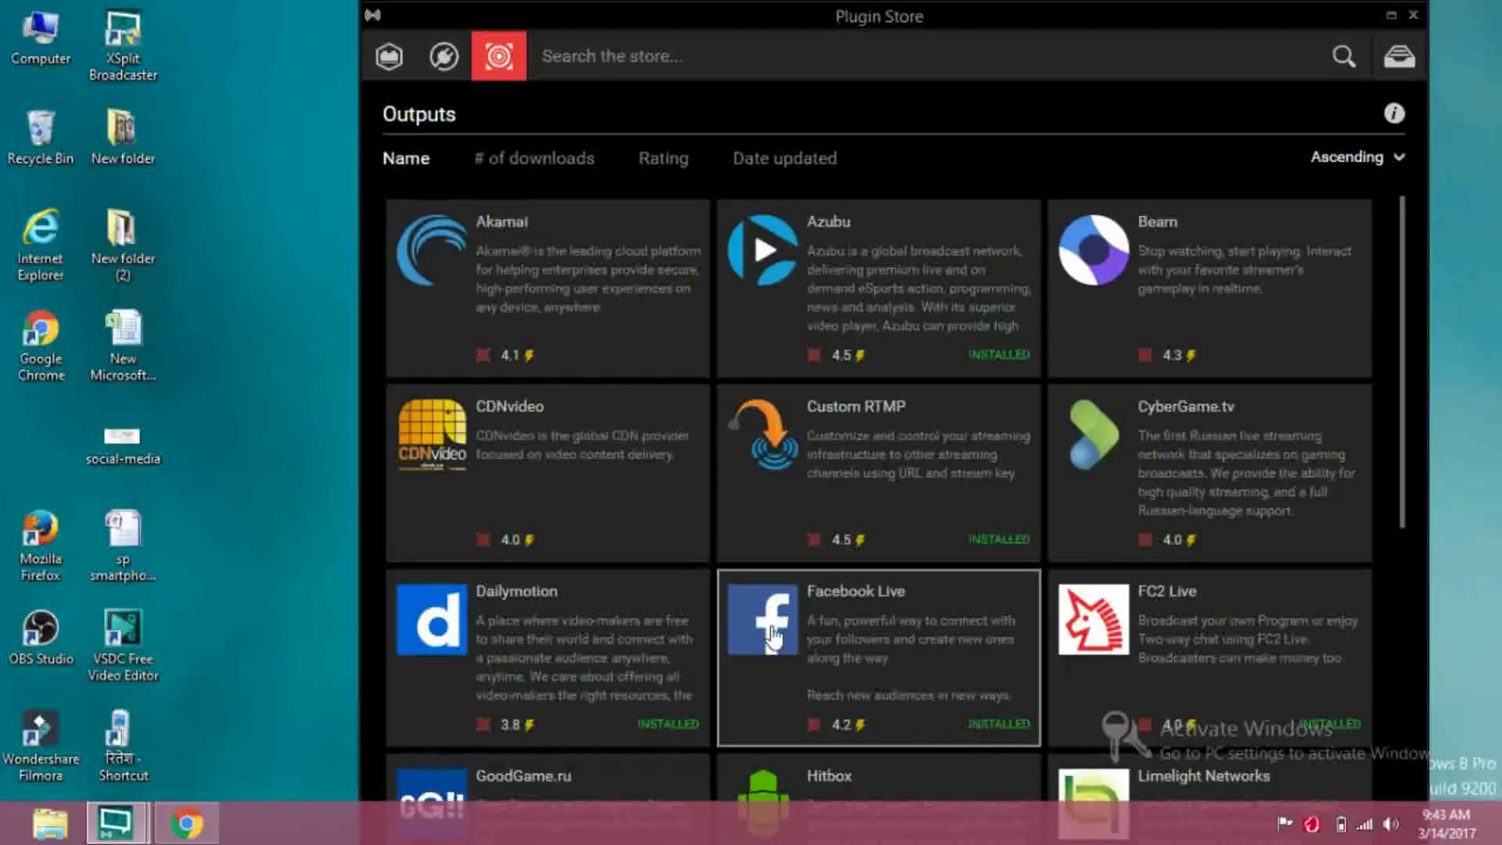
scroll(773, 635, down, 6)
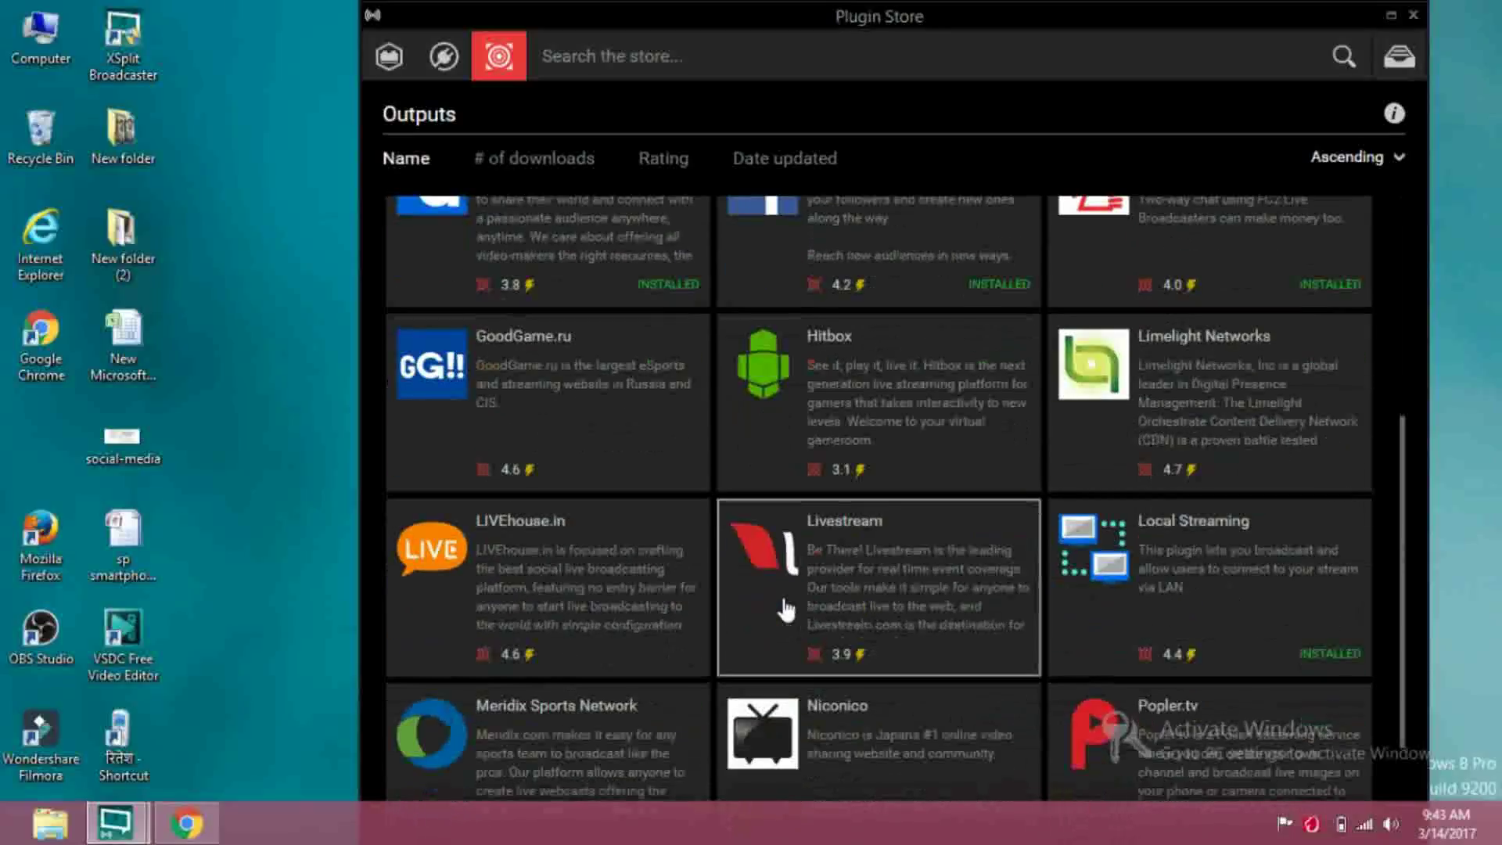
scroll(775, 609, down, 2)
click(772, 609)
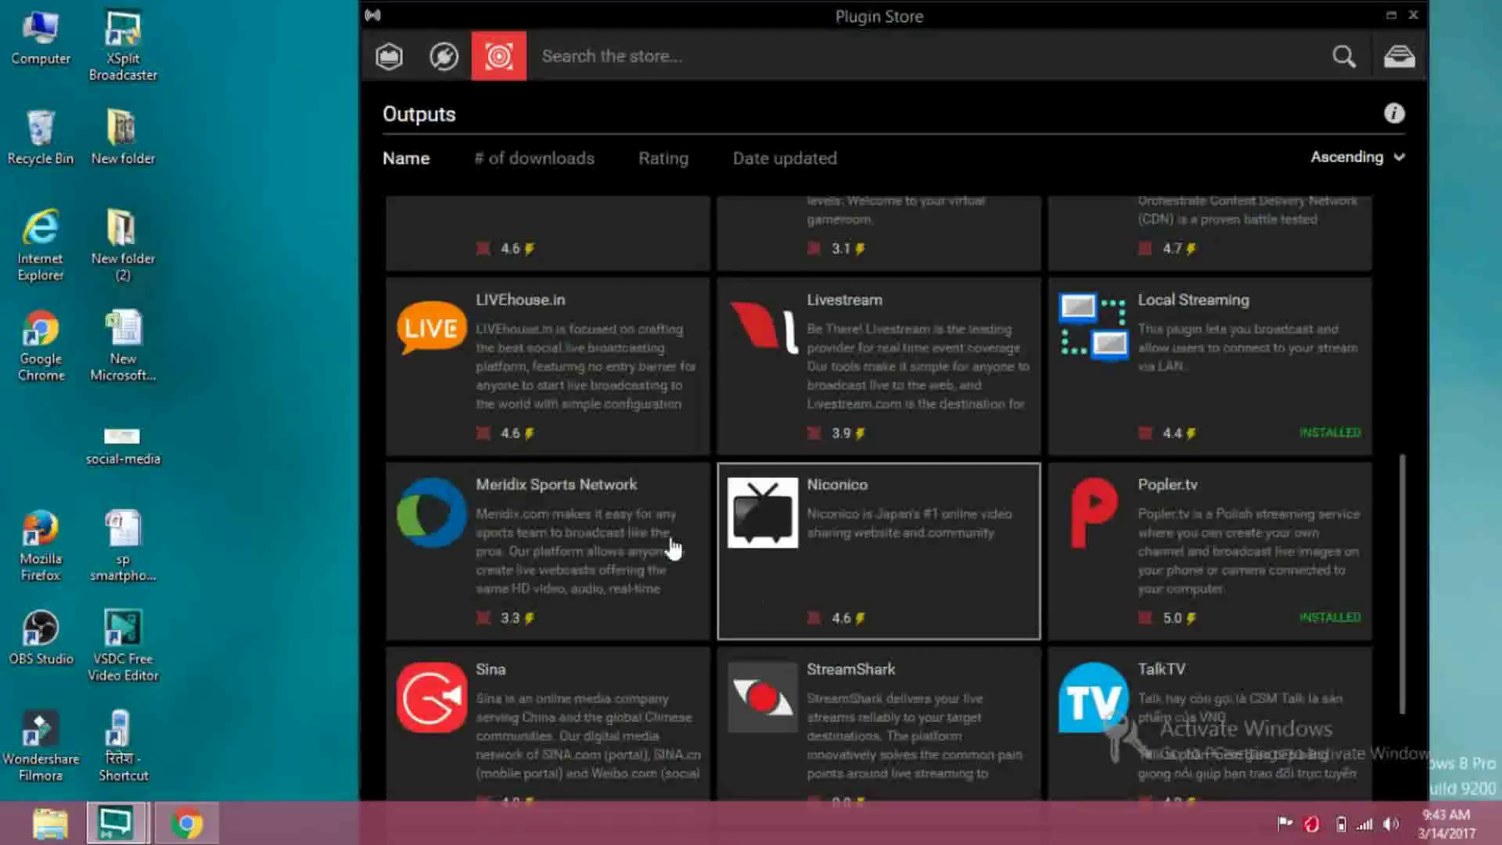
scroll(652, 529, down, 5)
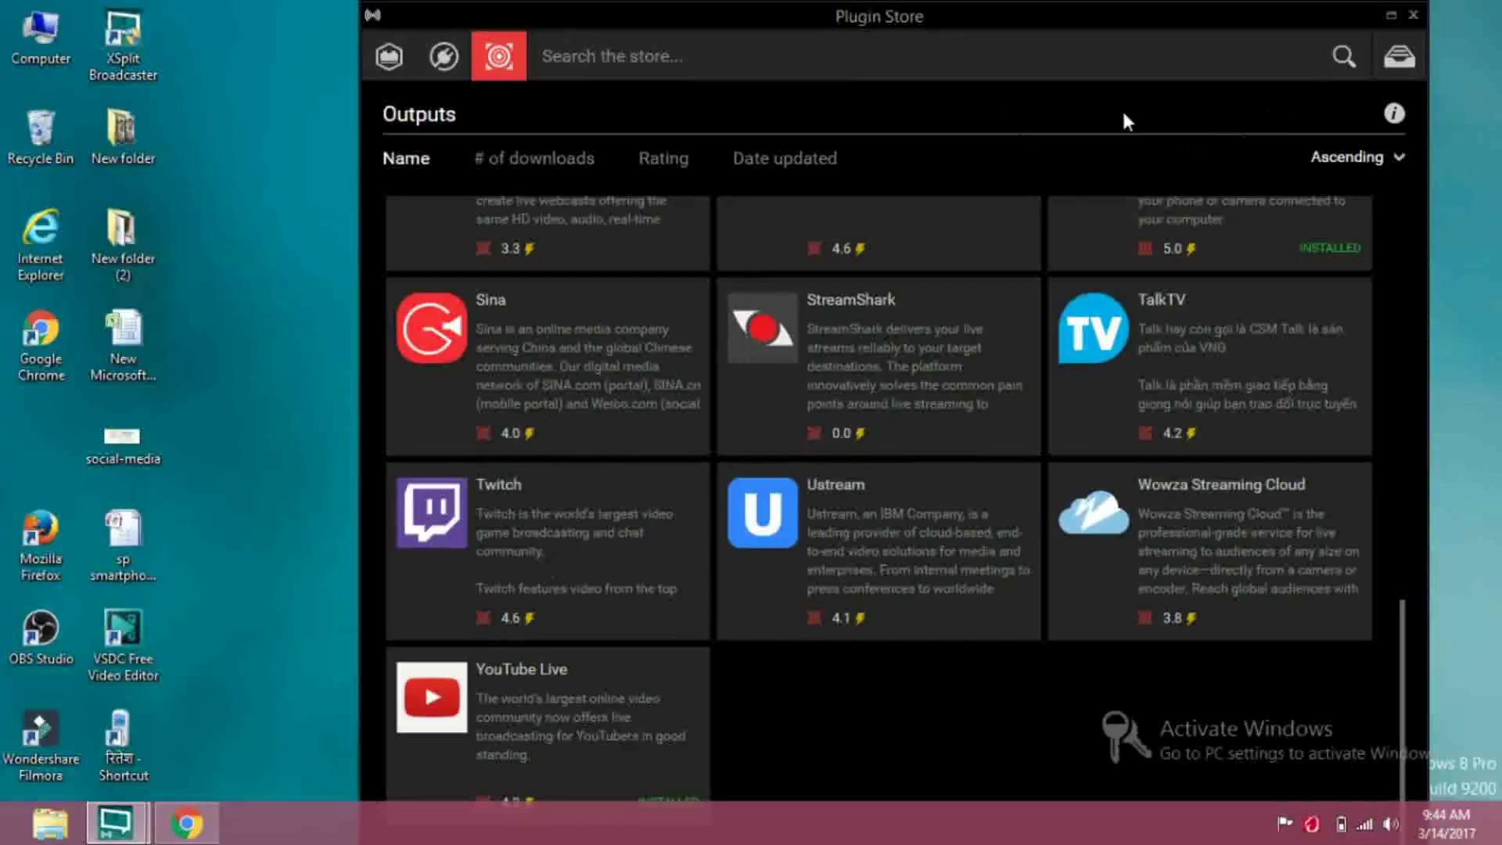
click(1413, 16)
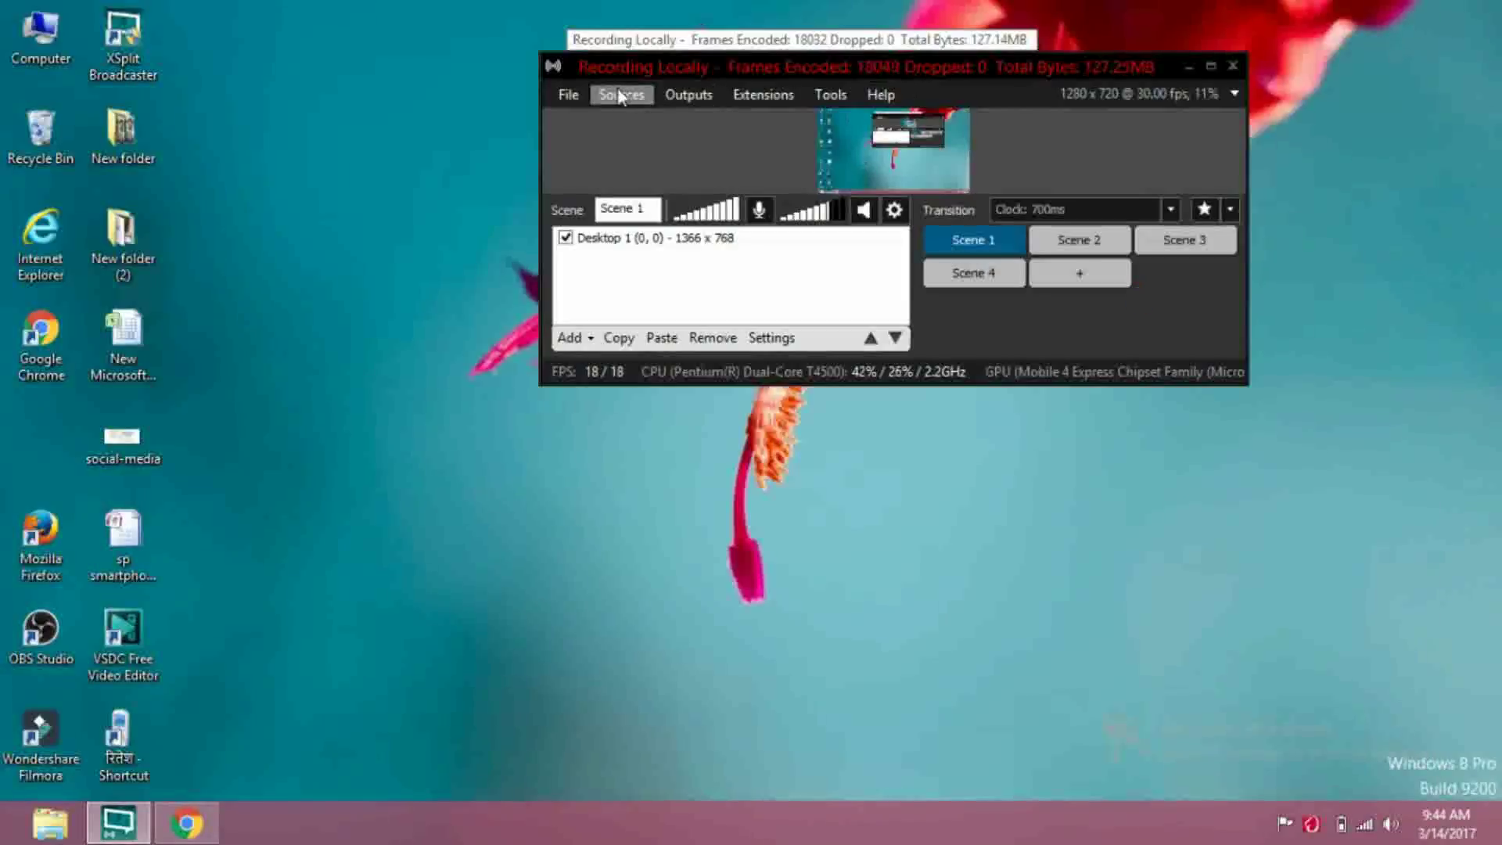
Open the Outputs menu to show the YouTube Live output entry
click(672, 96)
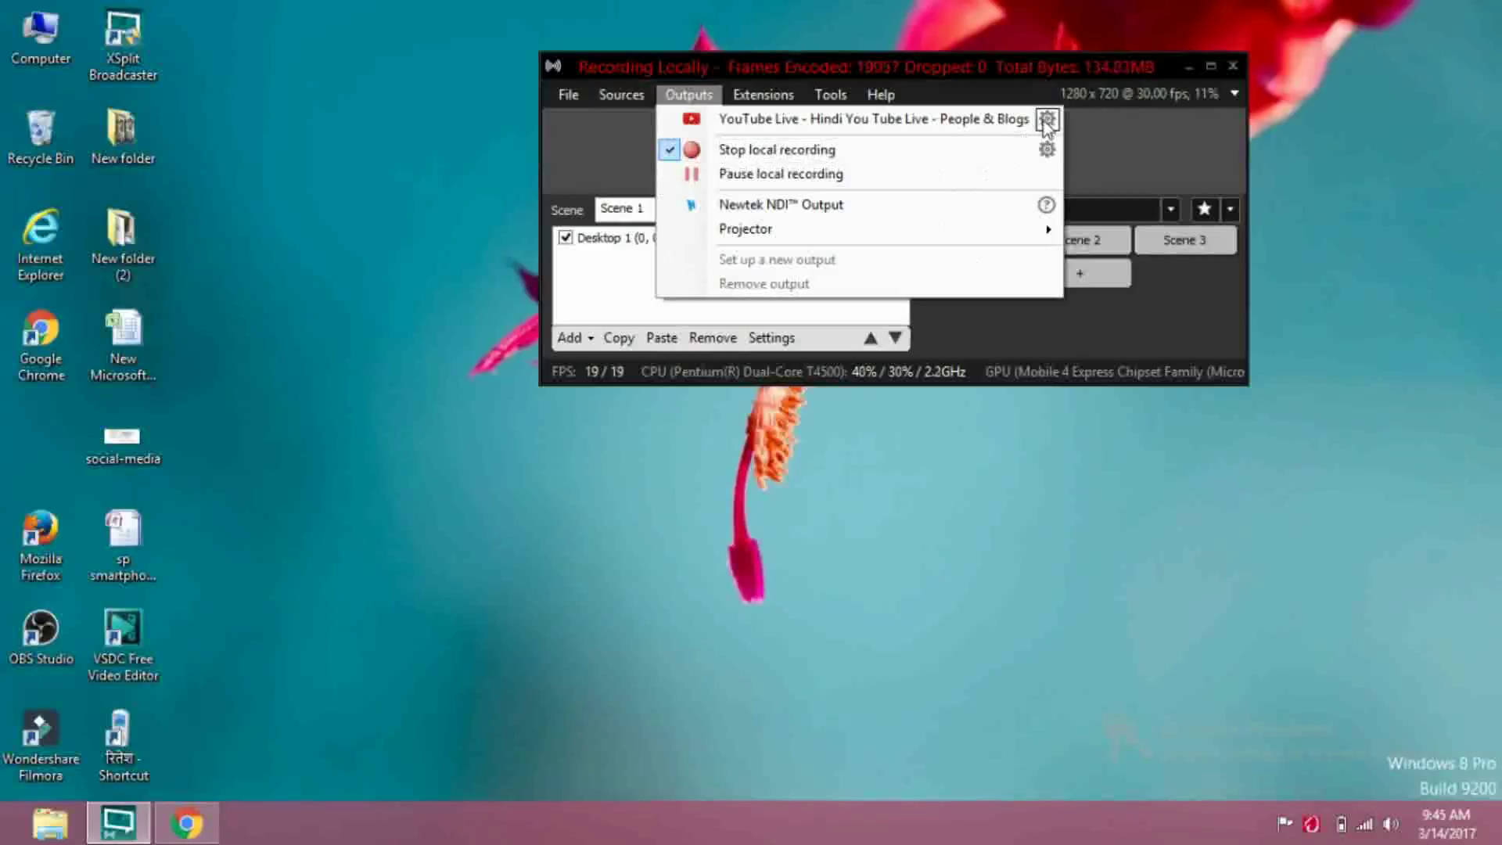
Deauthorize the YouTube Live output in its properties and start a new Google authorization
click(1047, 120)
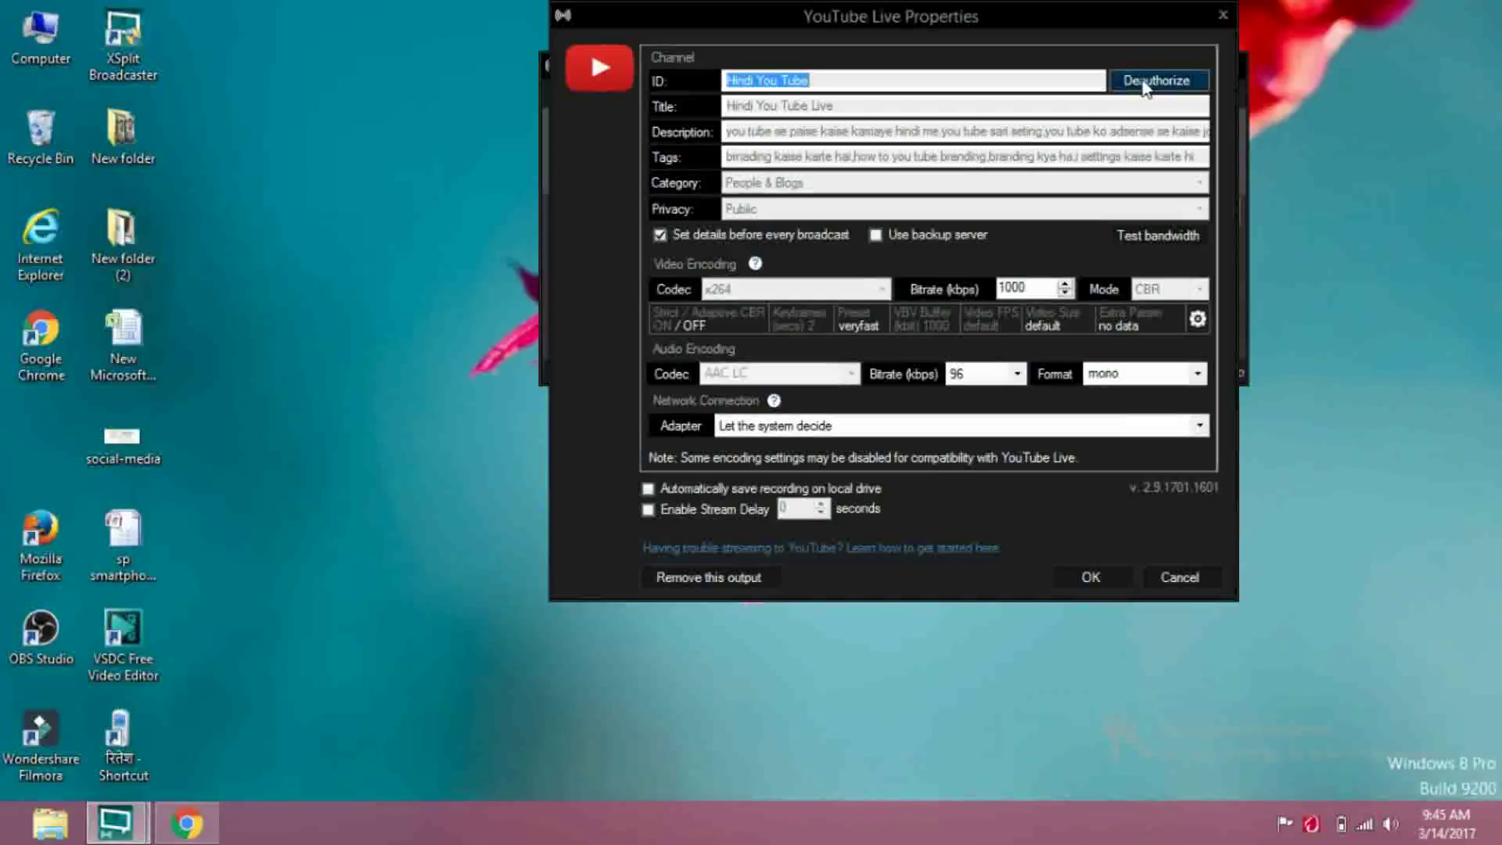
click(1144, 86)
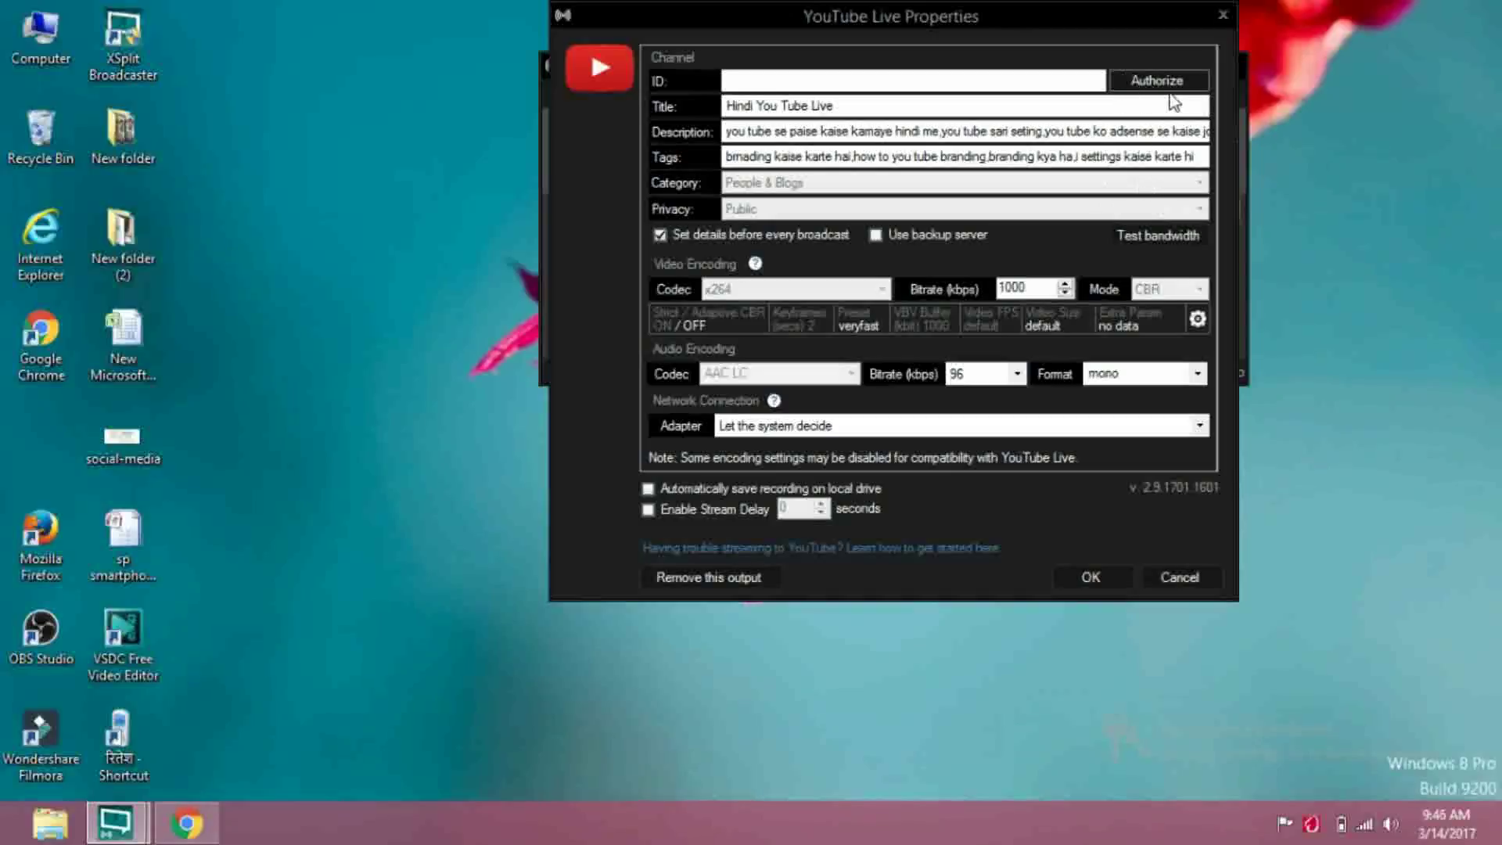
click(1153, 83)
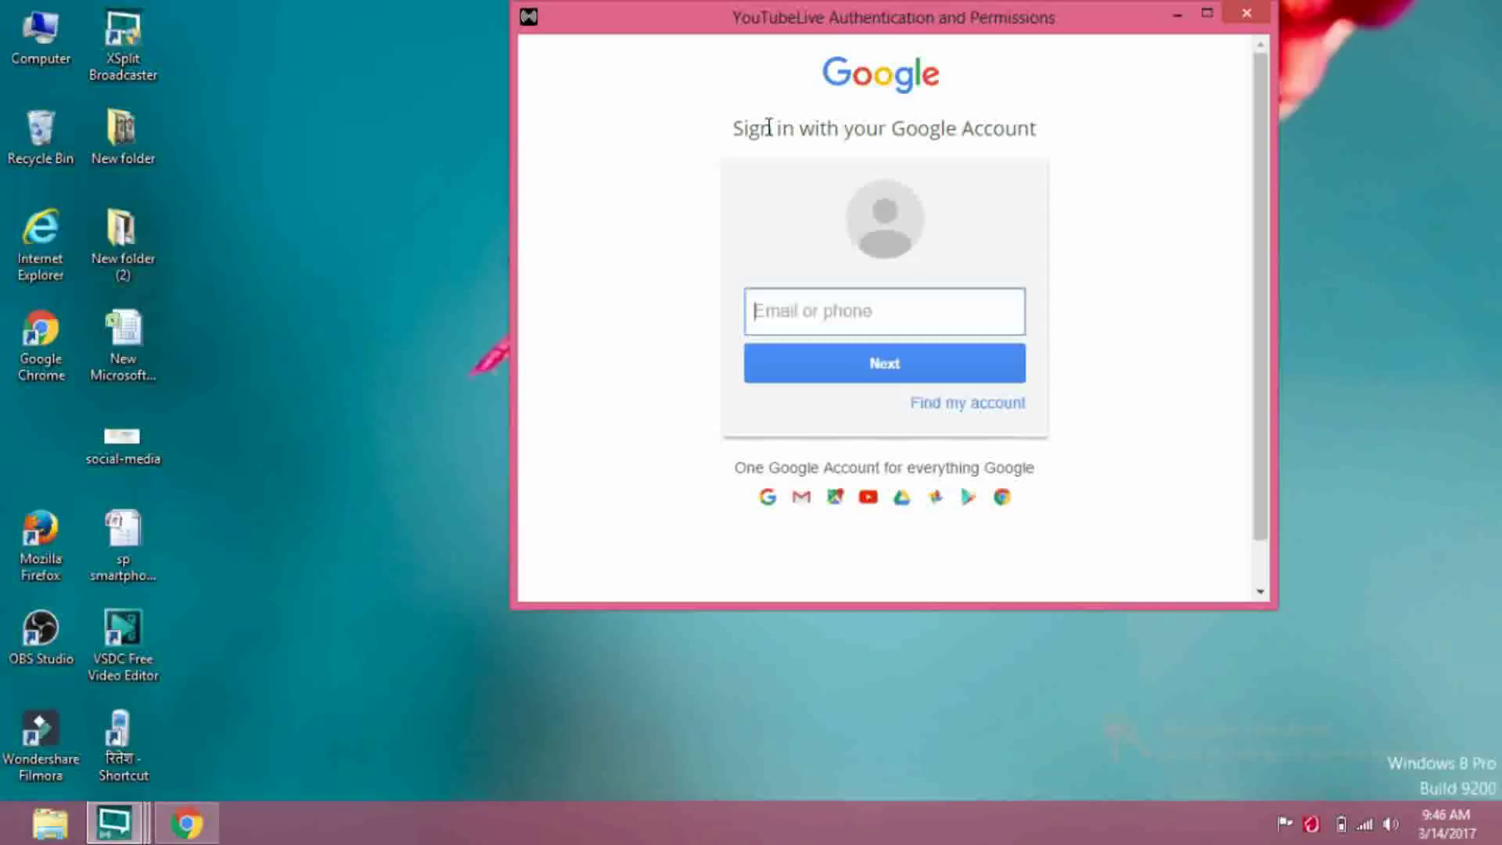
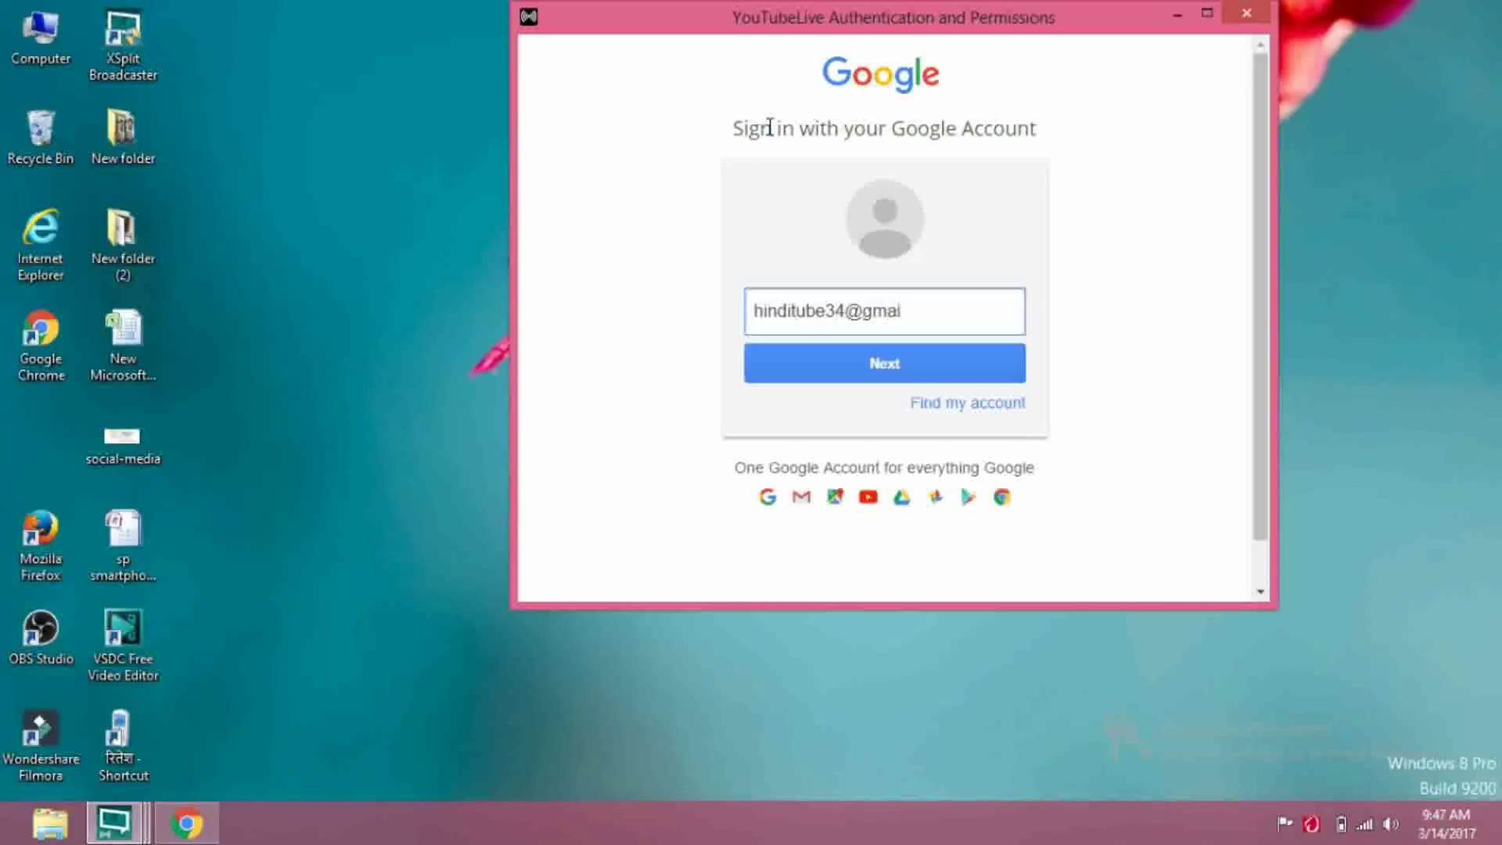
Enter the Google account e-mail, continue, and type the account password
click(849, 357)
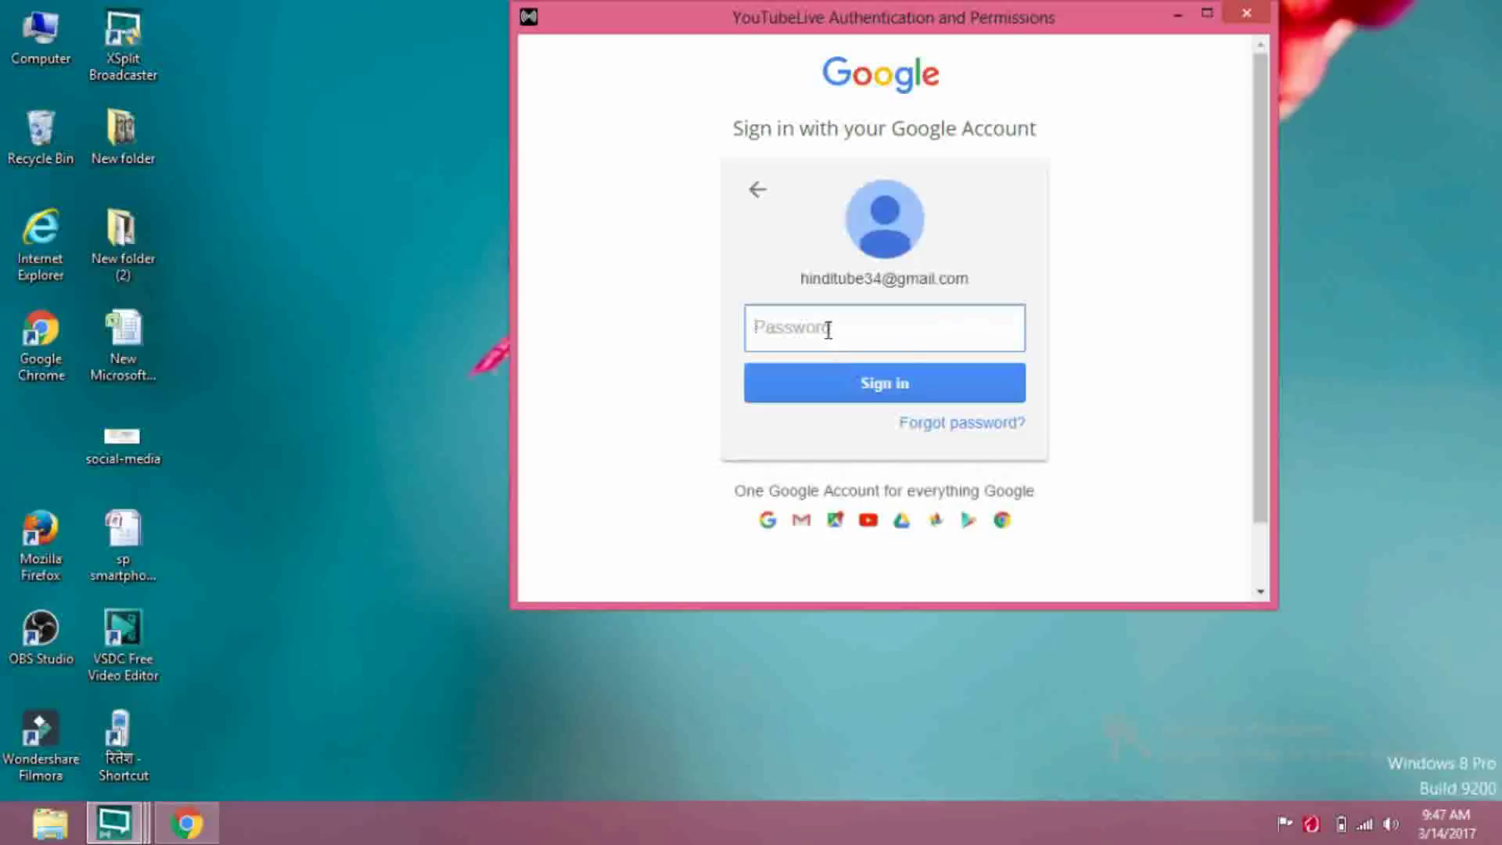
text(*)
Sign in, choose the channel's Google account, and allow XSplit's requested YouTube permissions
click(875, 395)
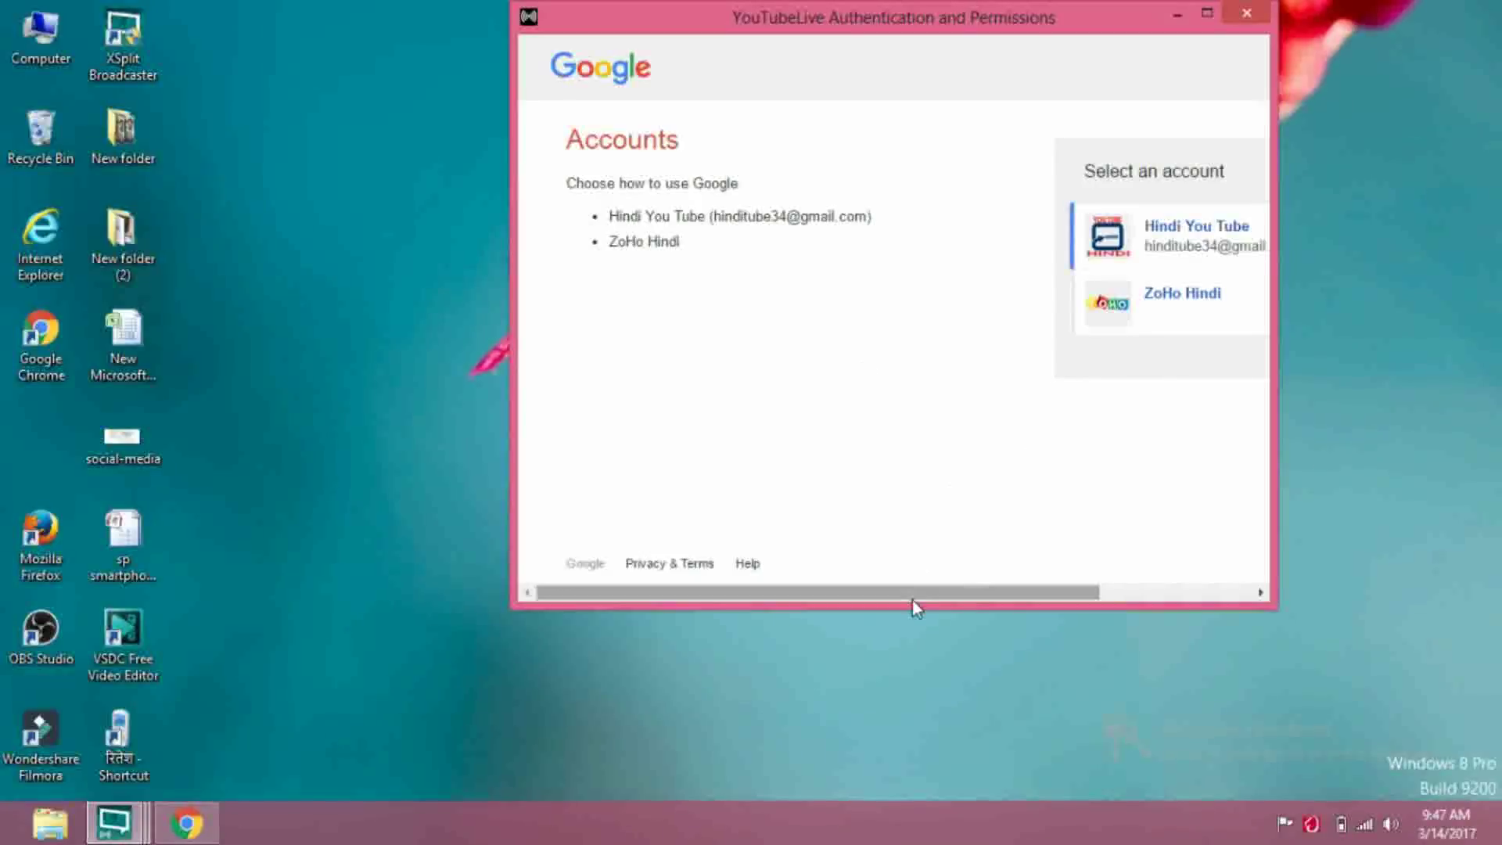
drag(912, 599, 1086, 593)
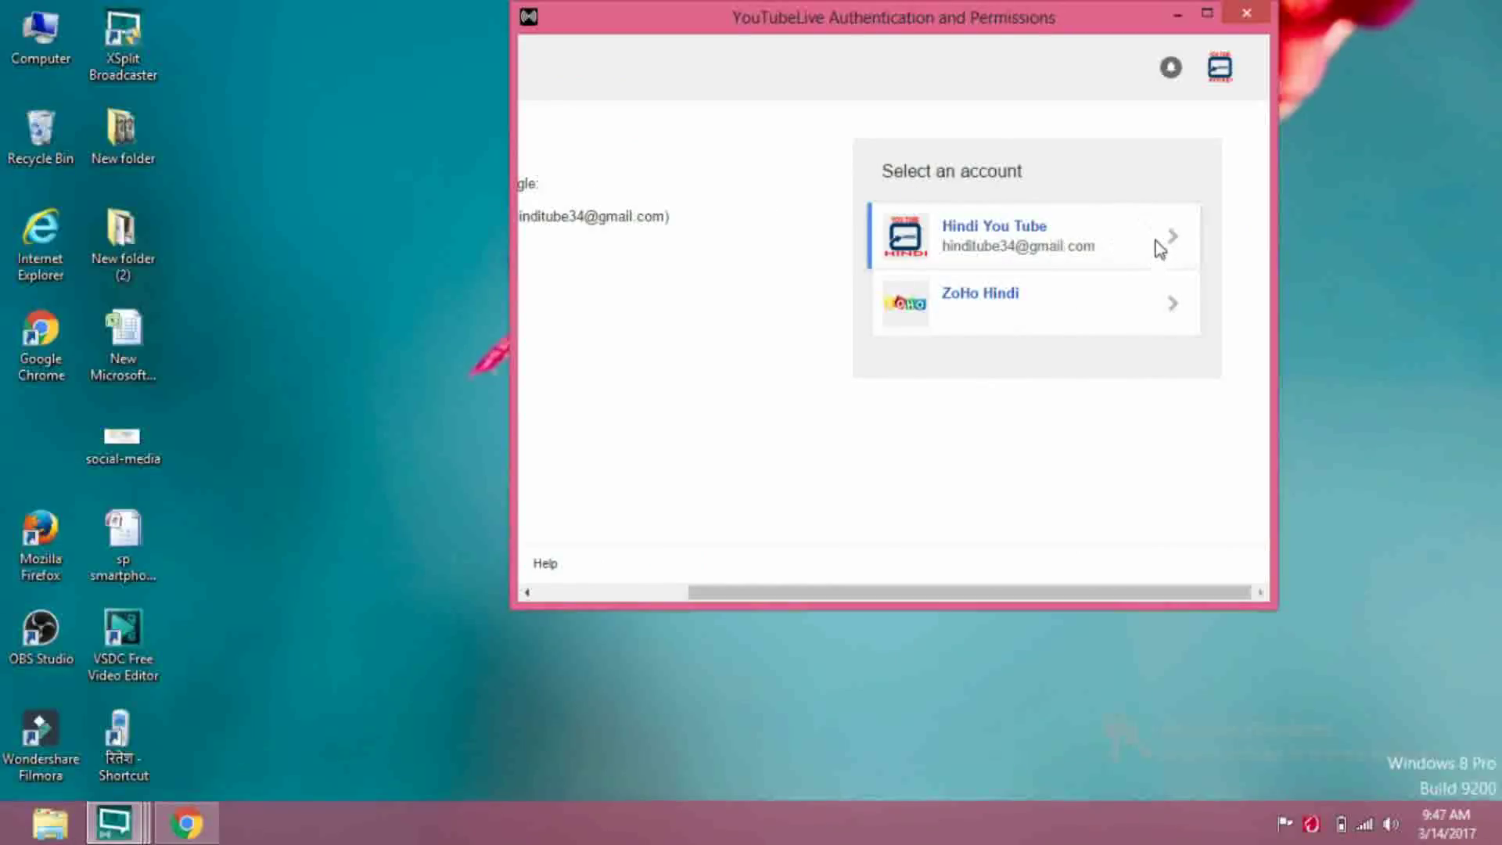
click(1156, 241)
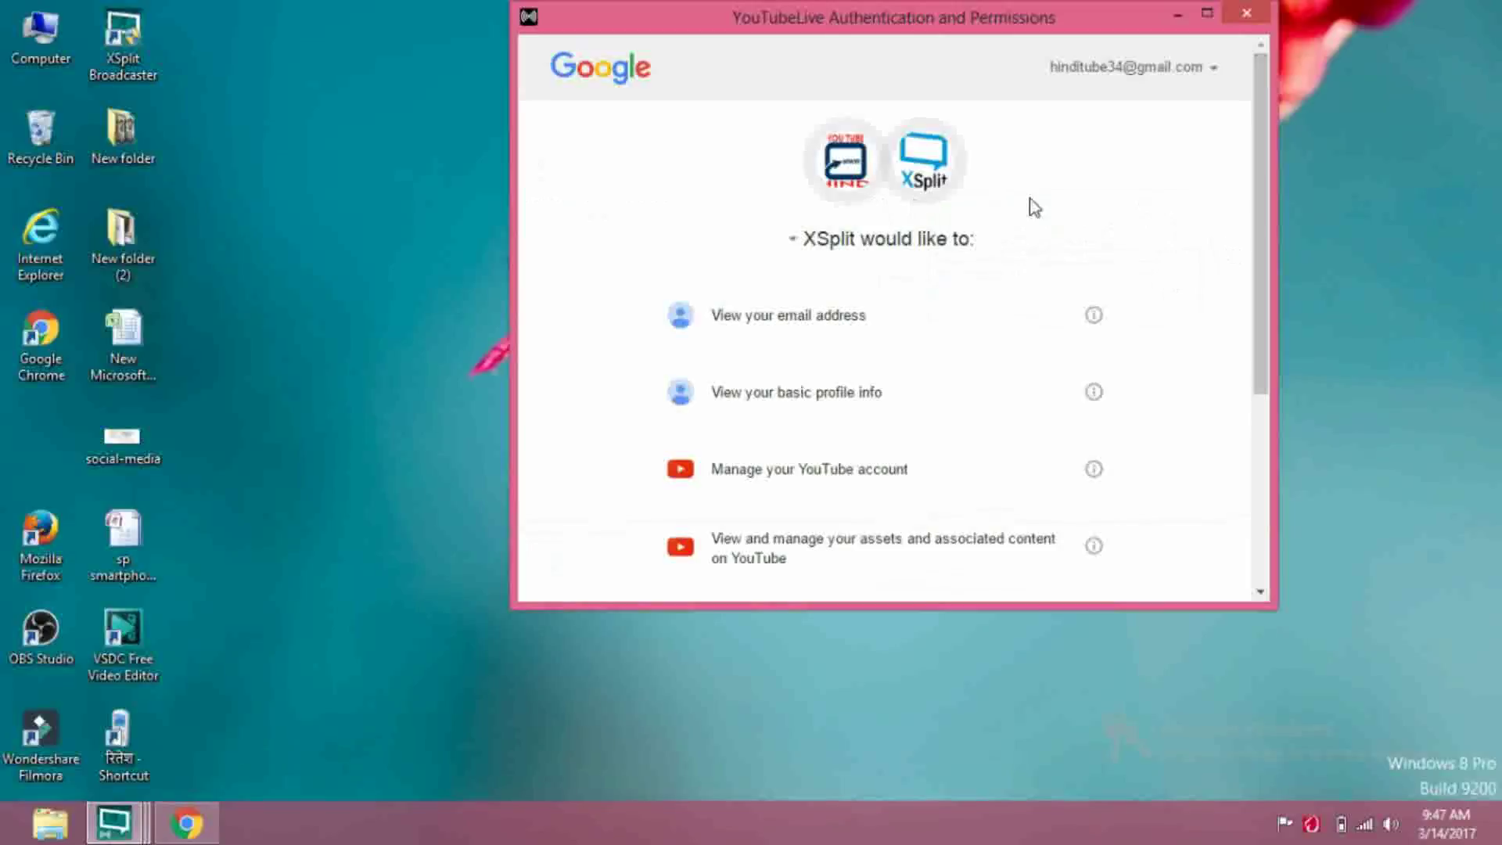
drag(1269, 241, 1247, 453)
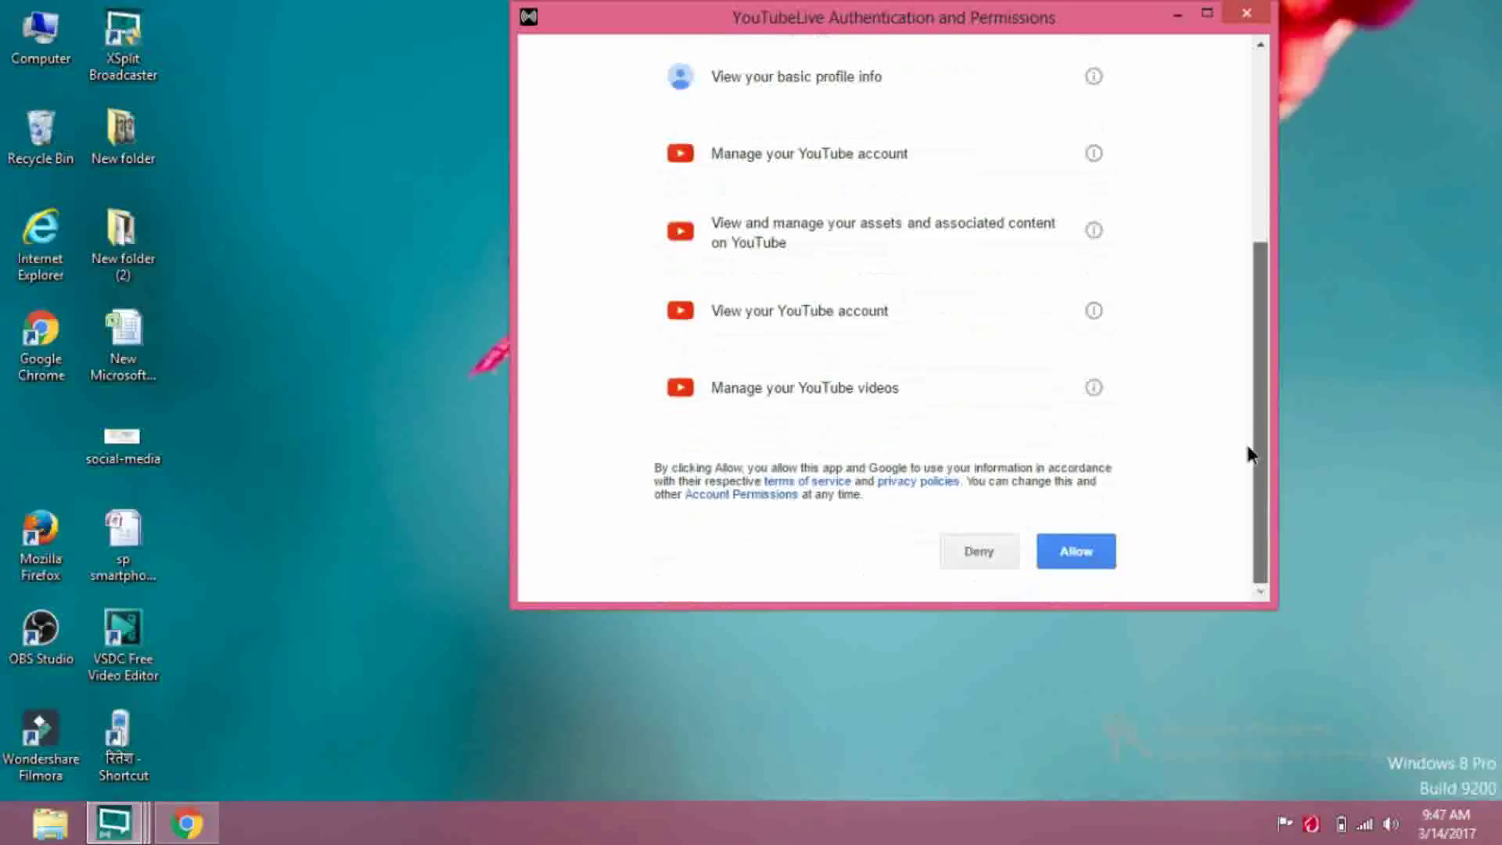
click(1070, 570)
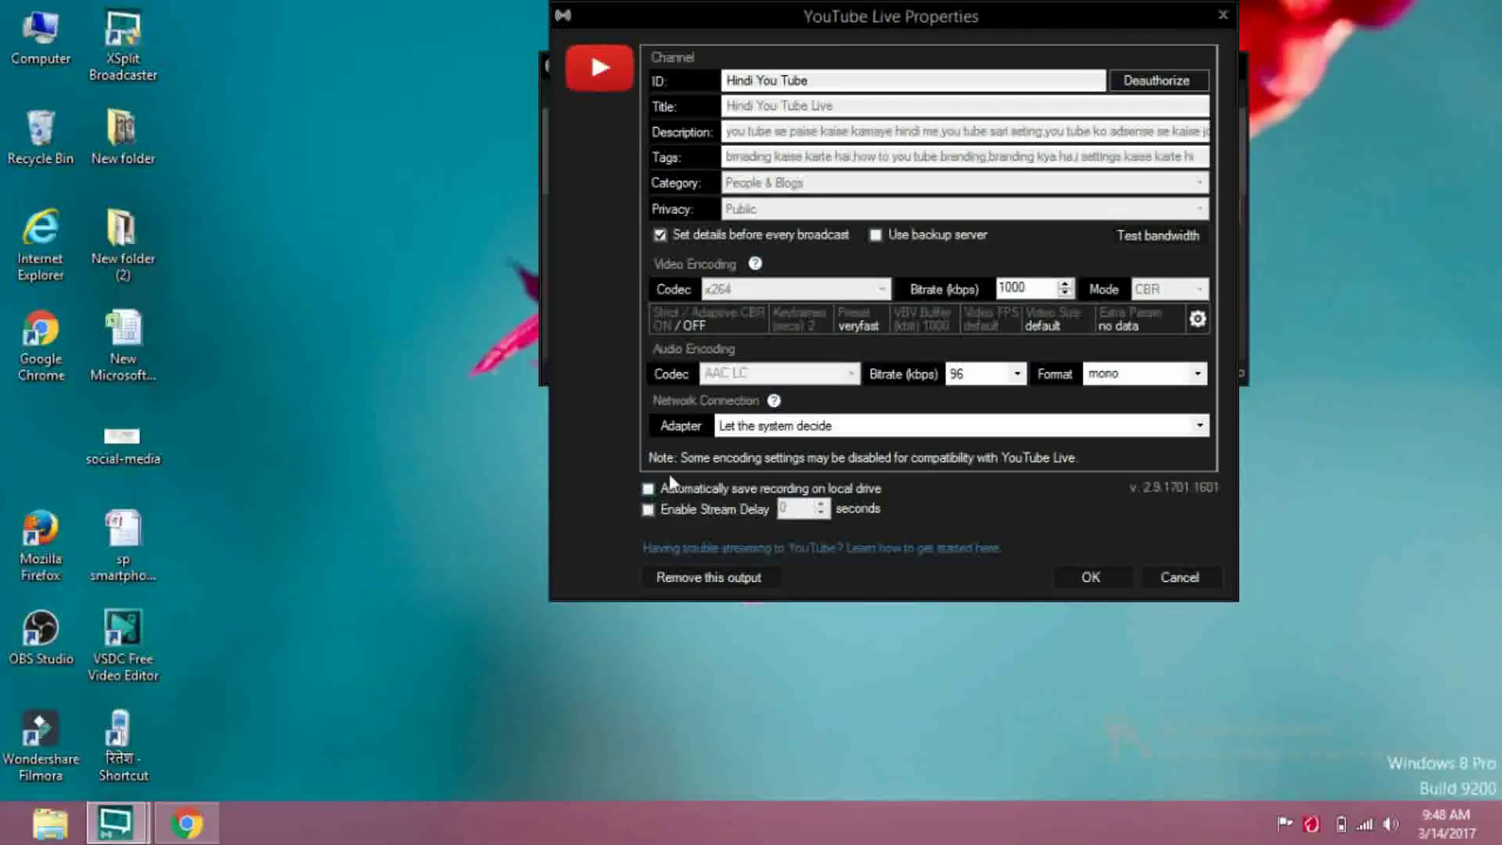
Toggle 'Automatically save recording on local drive' on then off, and confirm the YouTube Live settings
click(649, 489)
click(649, 489)
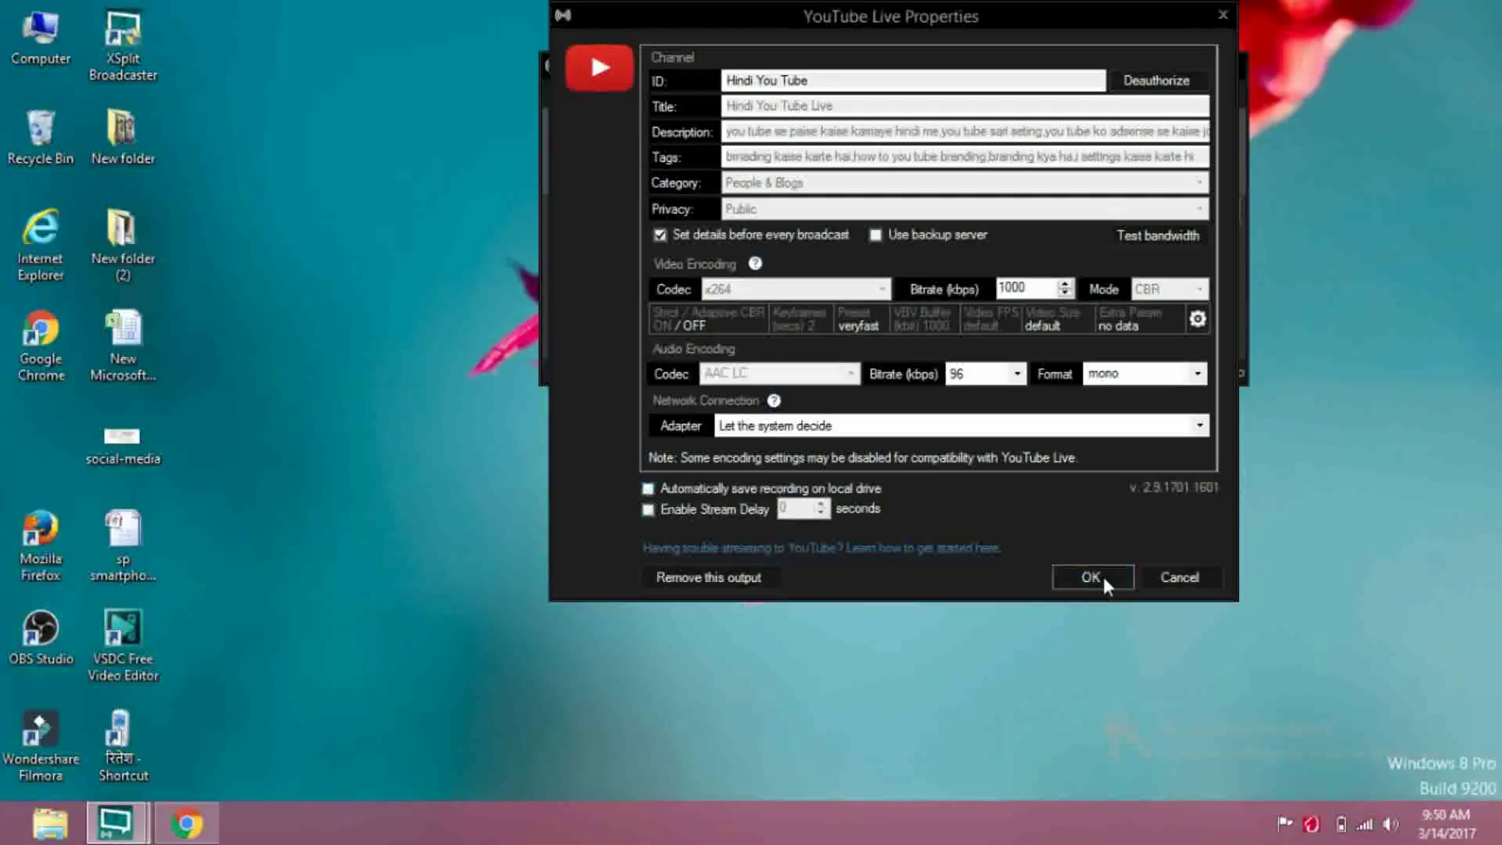
click(1103, 577)
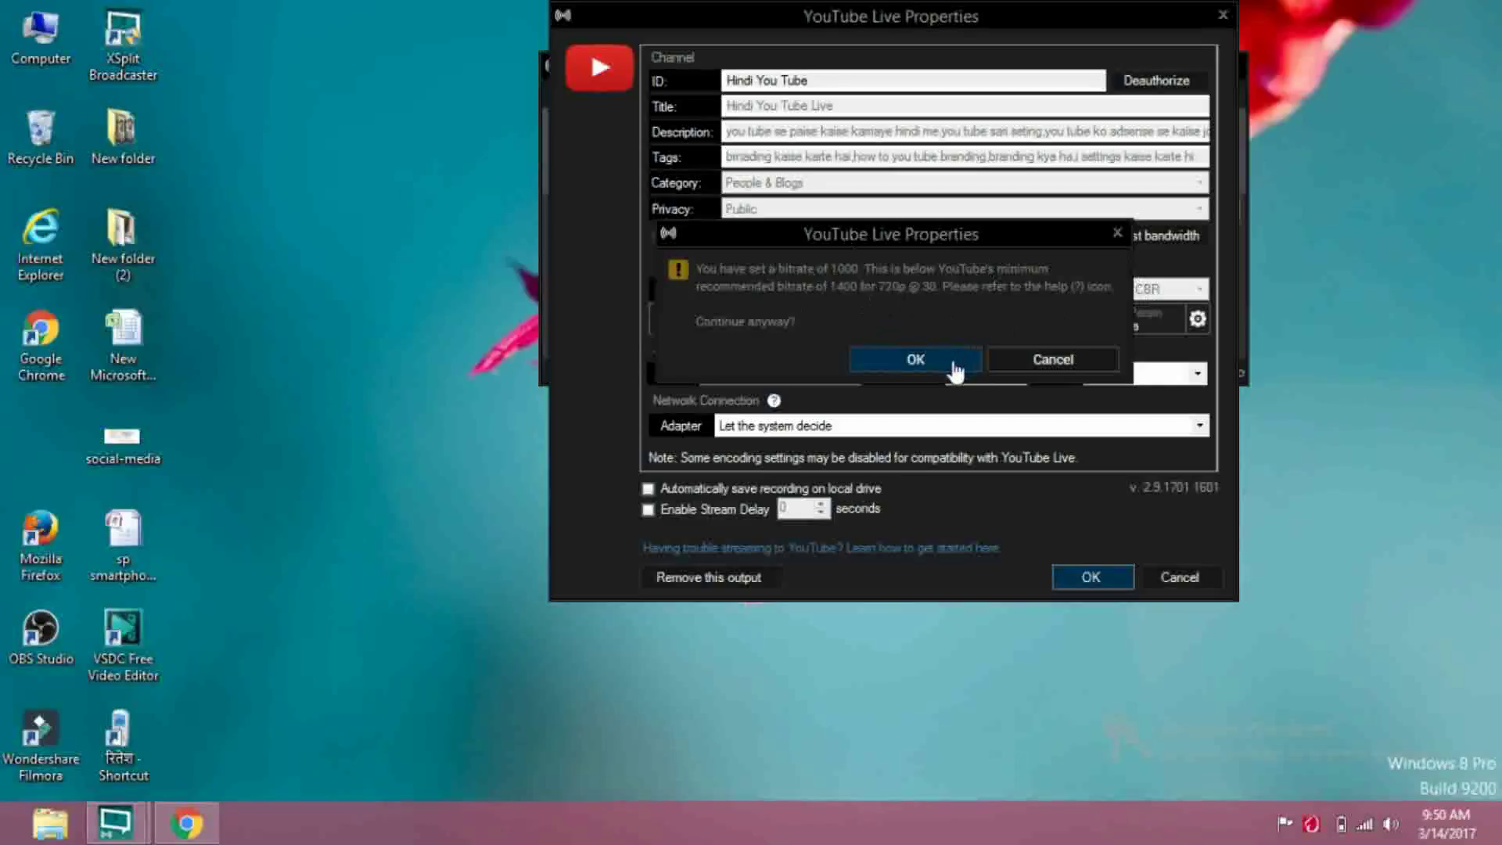
Accept the 1000 kbps bitrate despite the warning, closing YouTube Live Properties
click(908, 361)
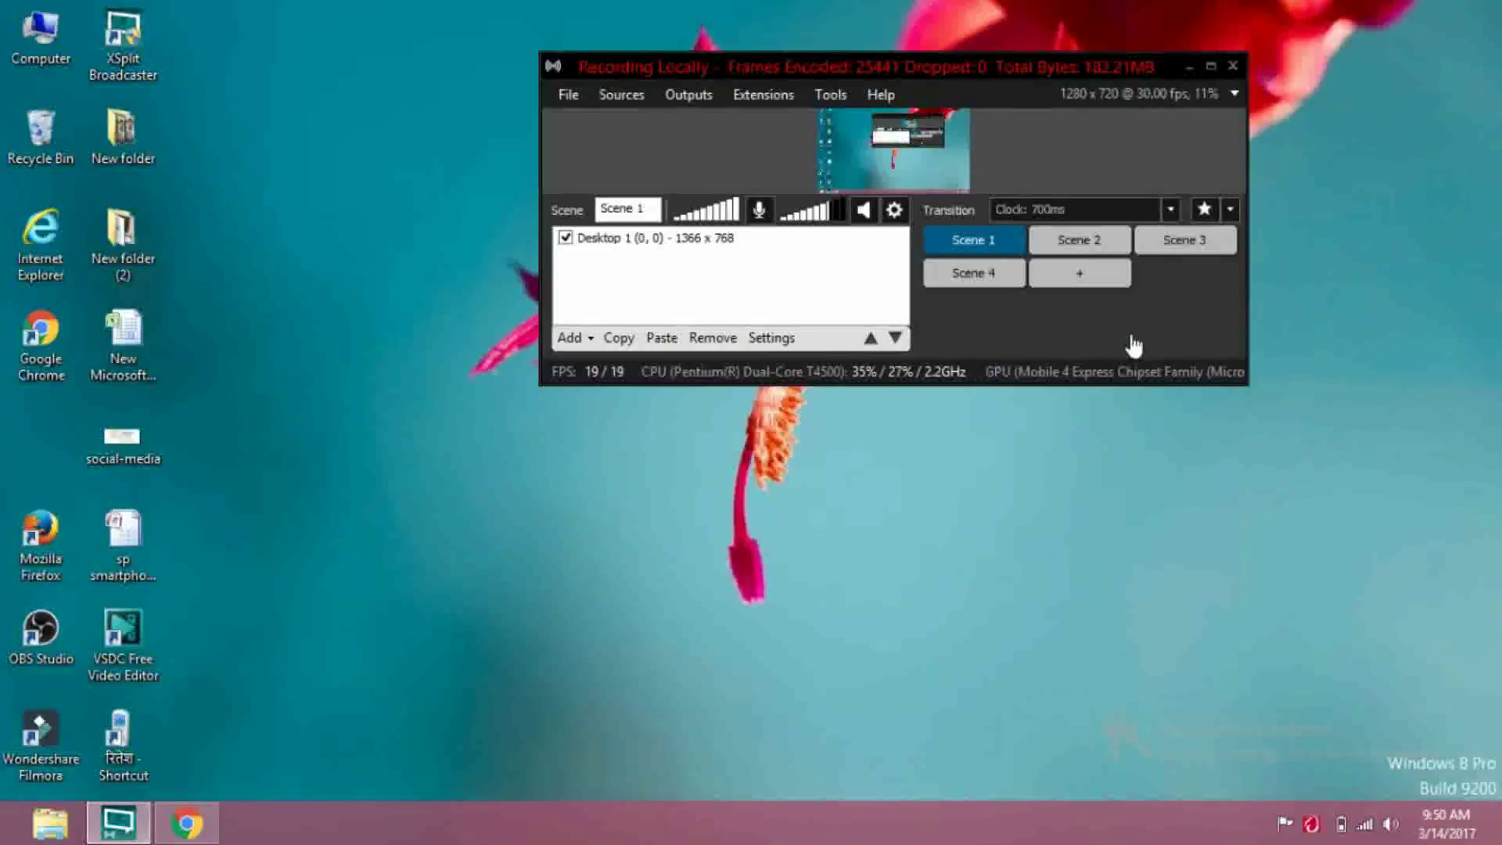
click(926, 191)
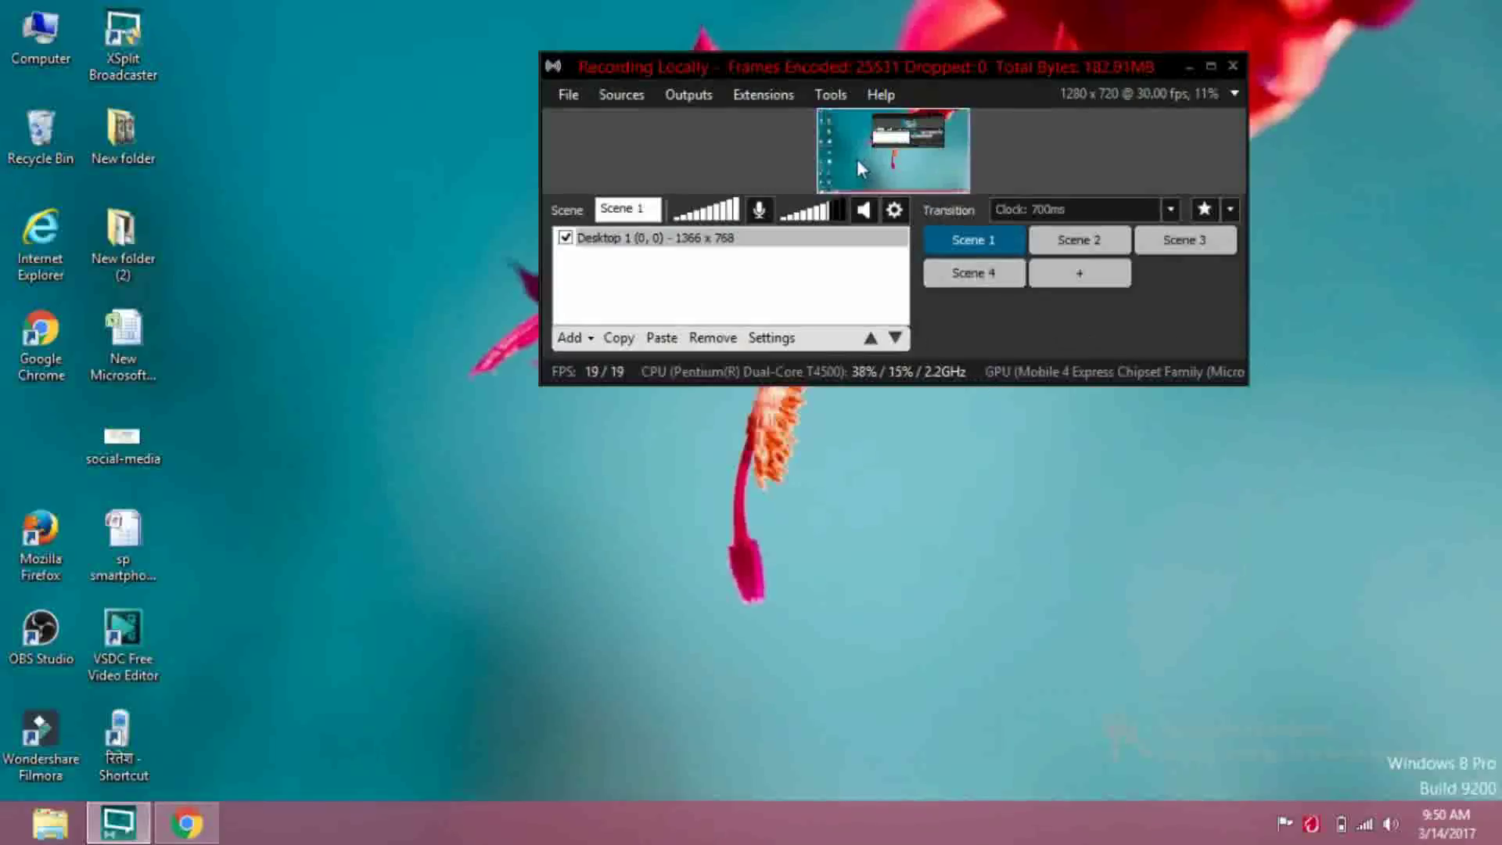
click(783, 118)
click(683, 95)
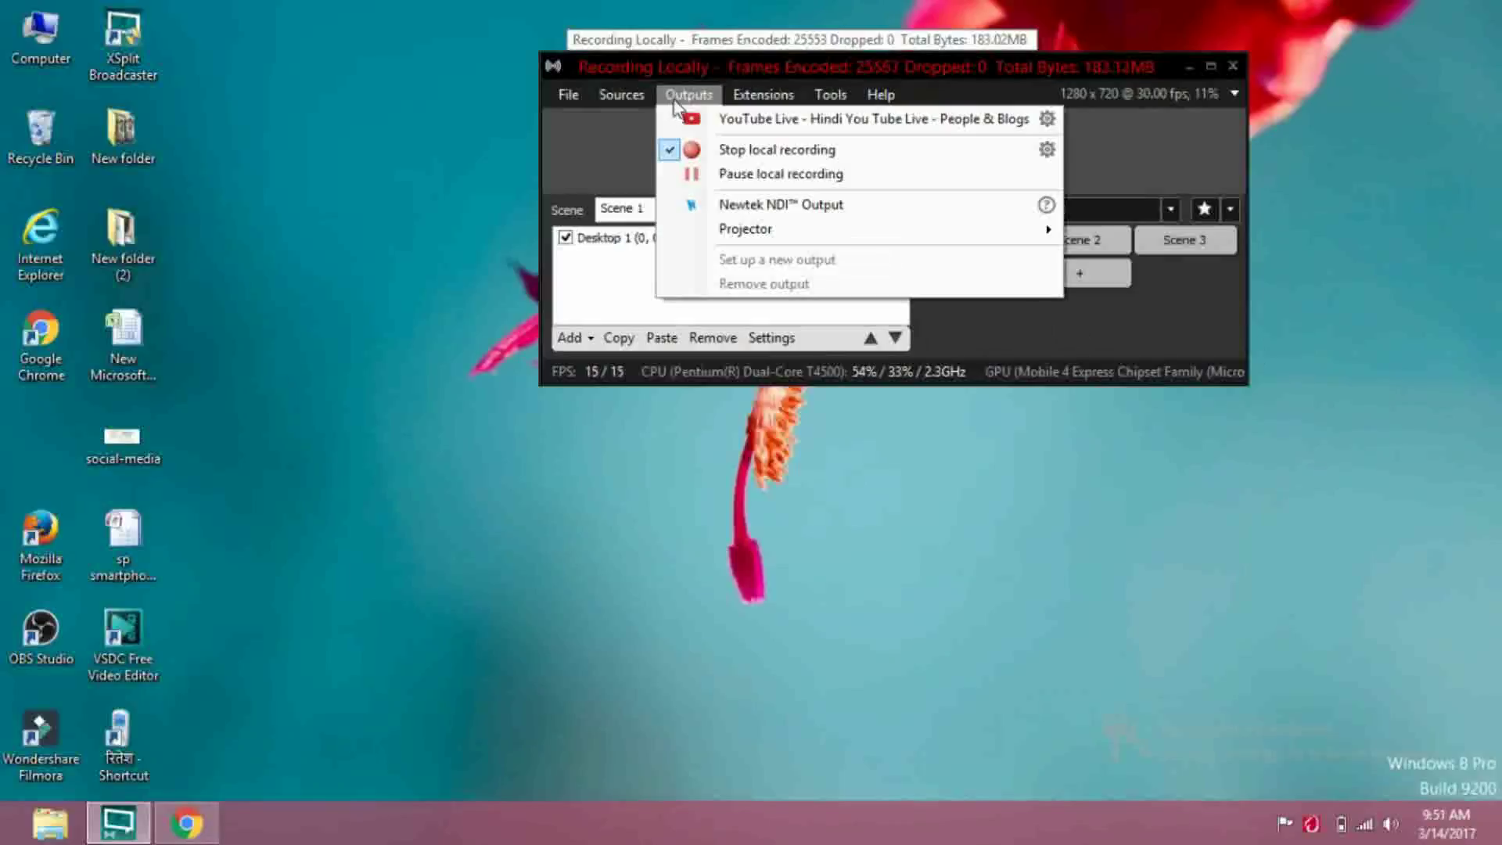
click(634, 135)
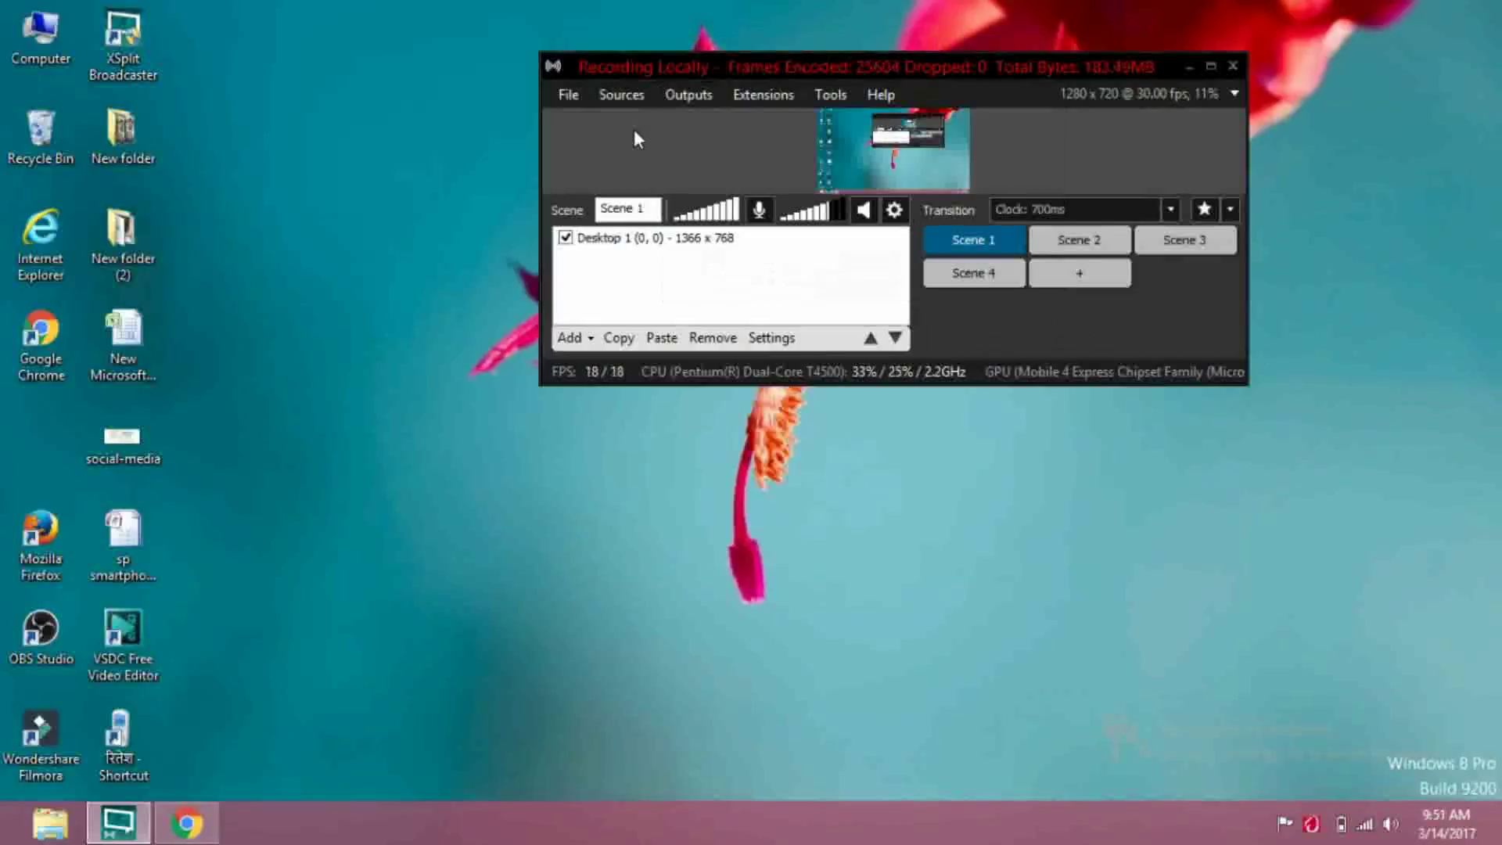
click(857, 167)
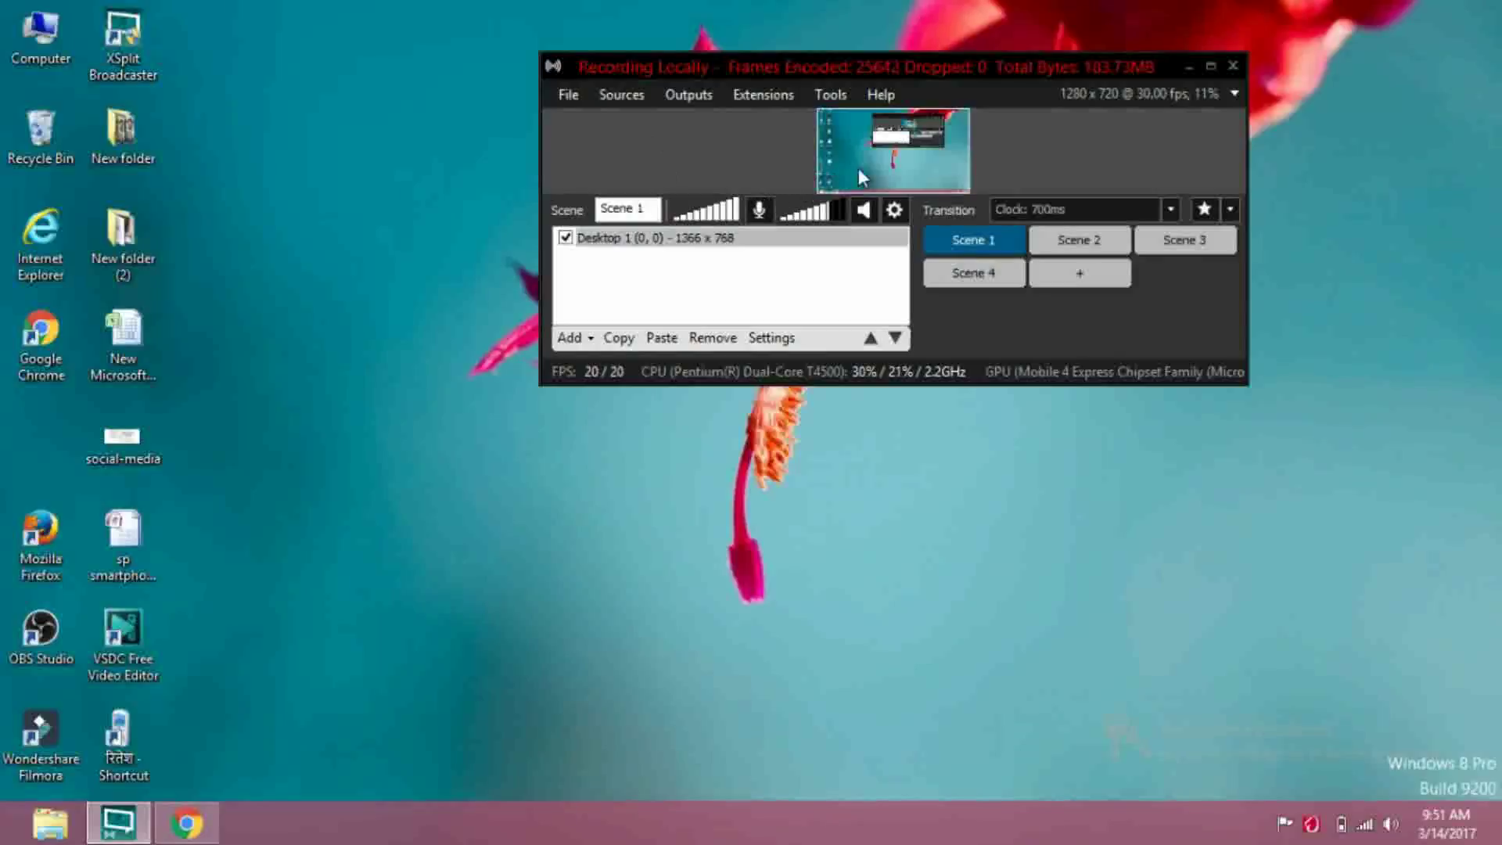
click(1029, 187)
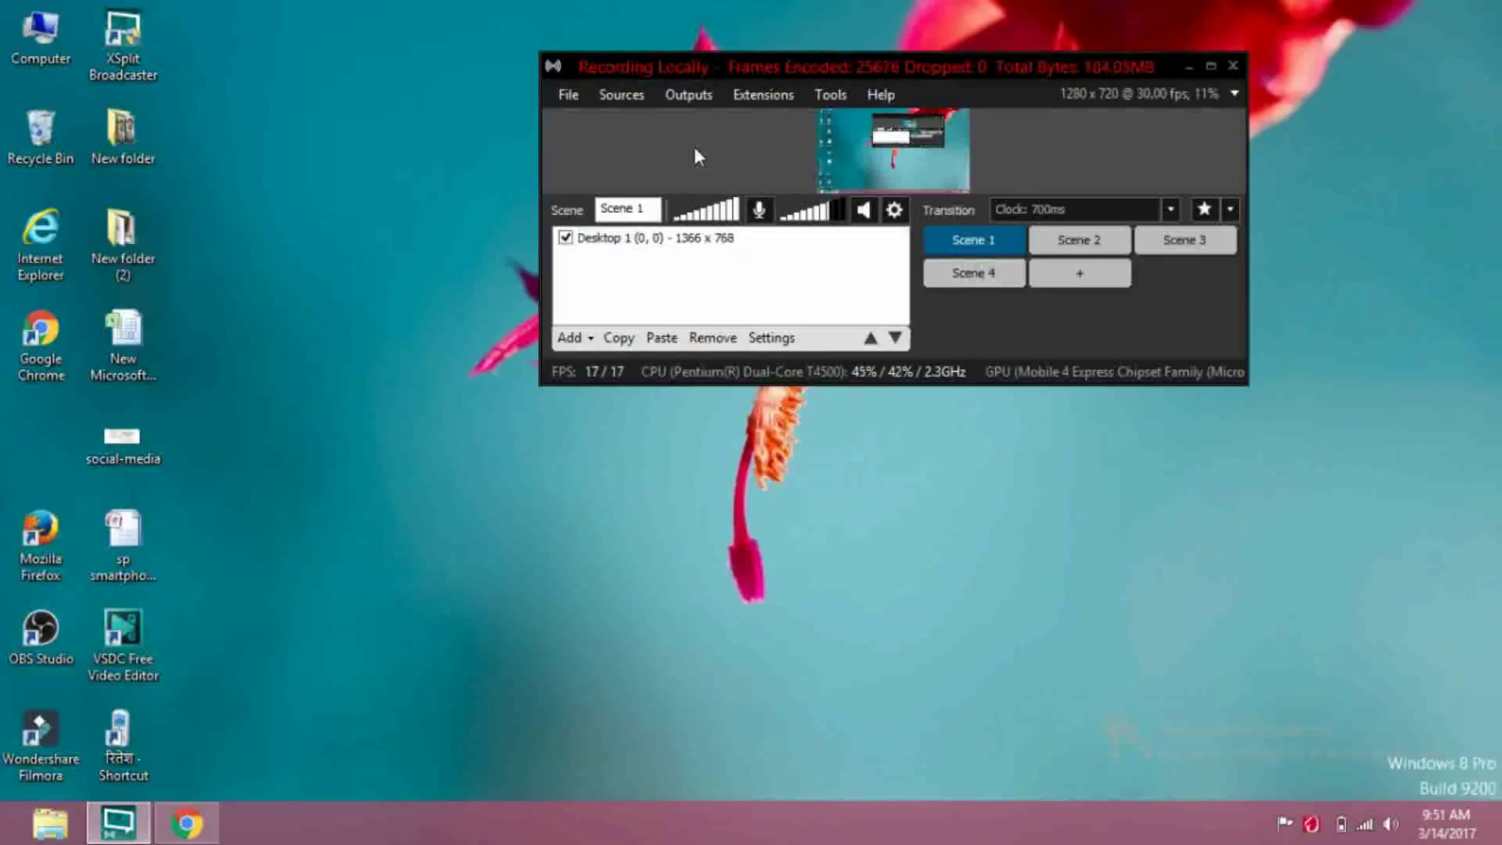
click(692, 97)
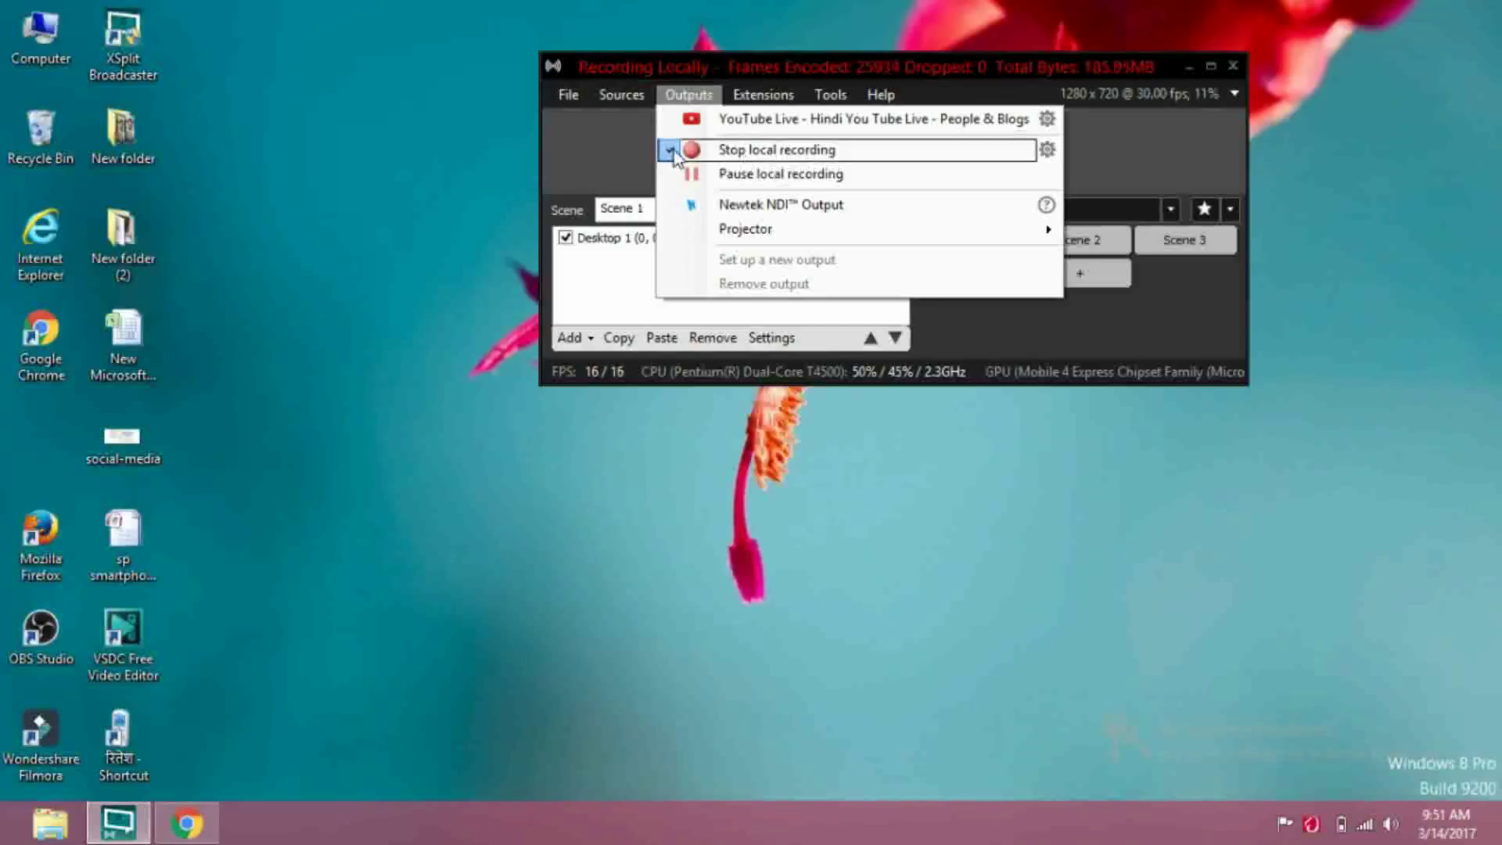
click(811, 125)
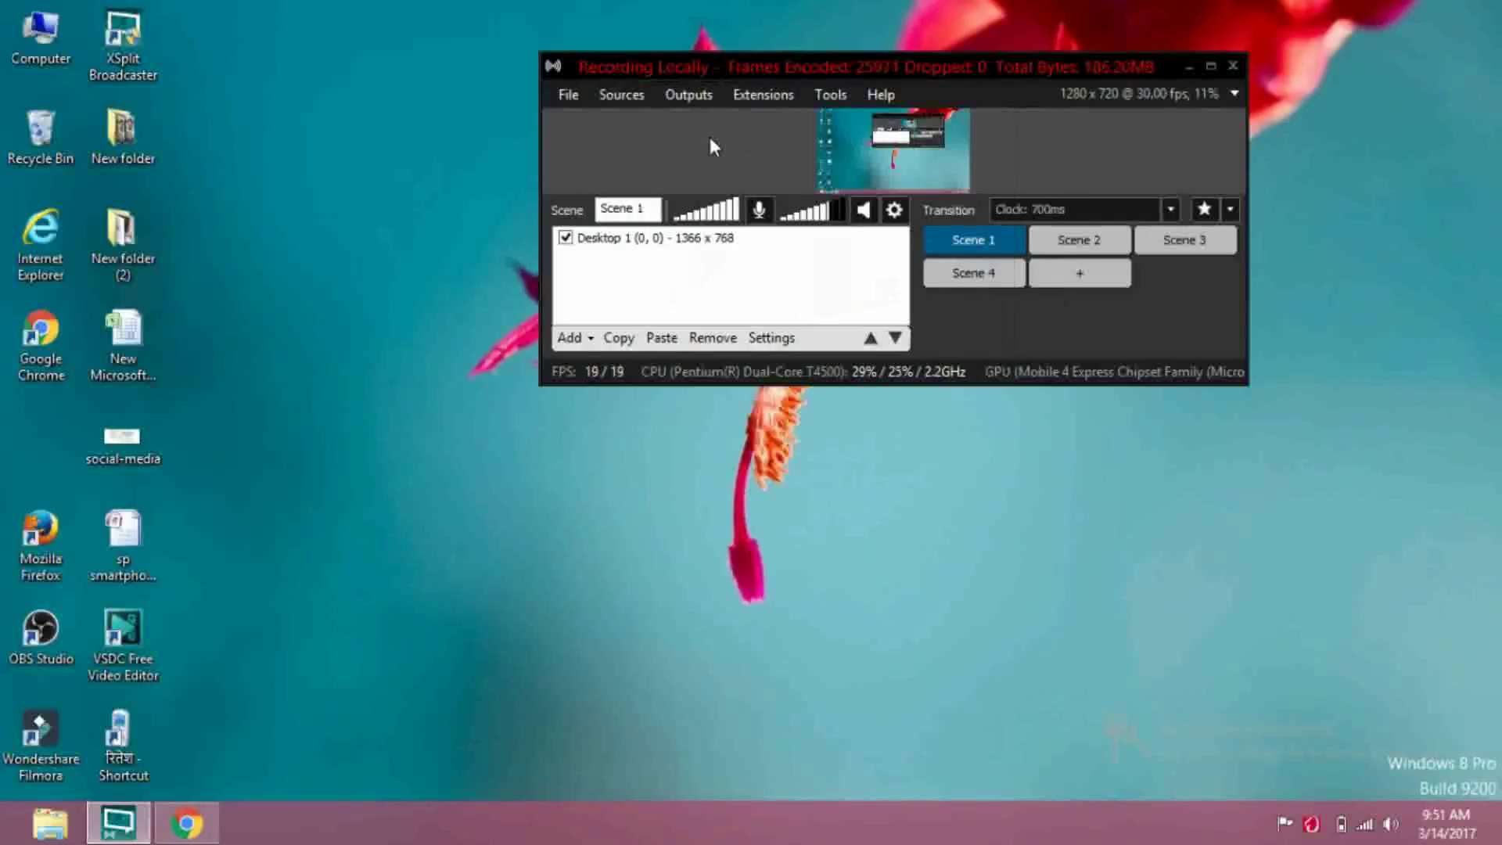
click(687, 98)
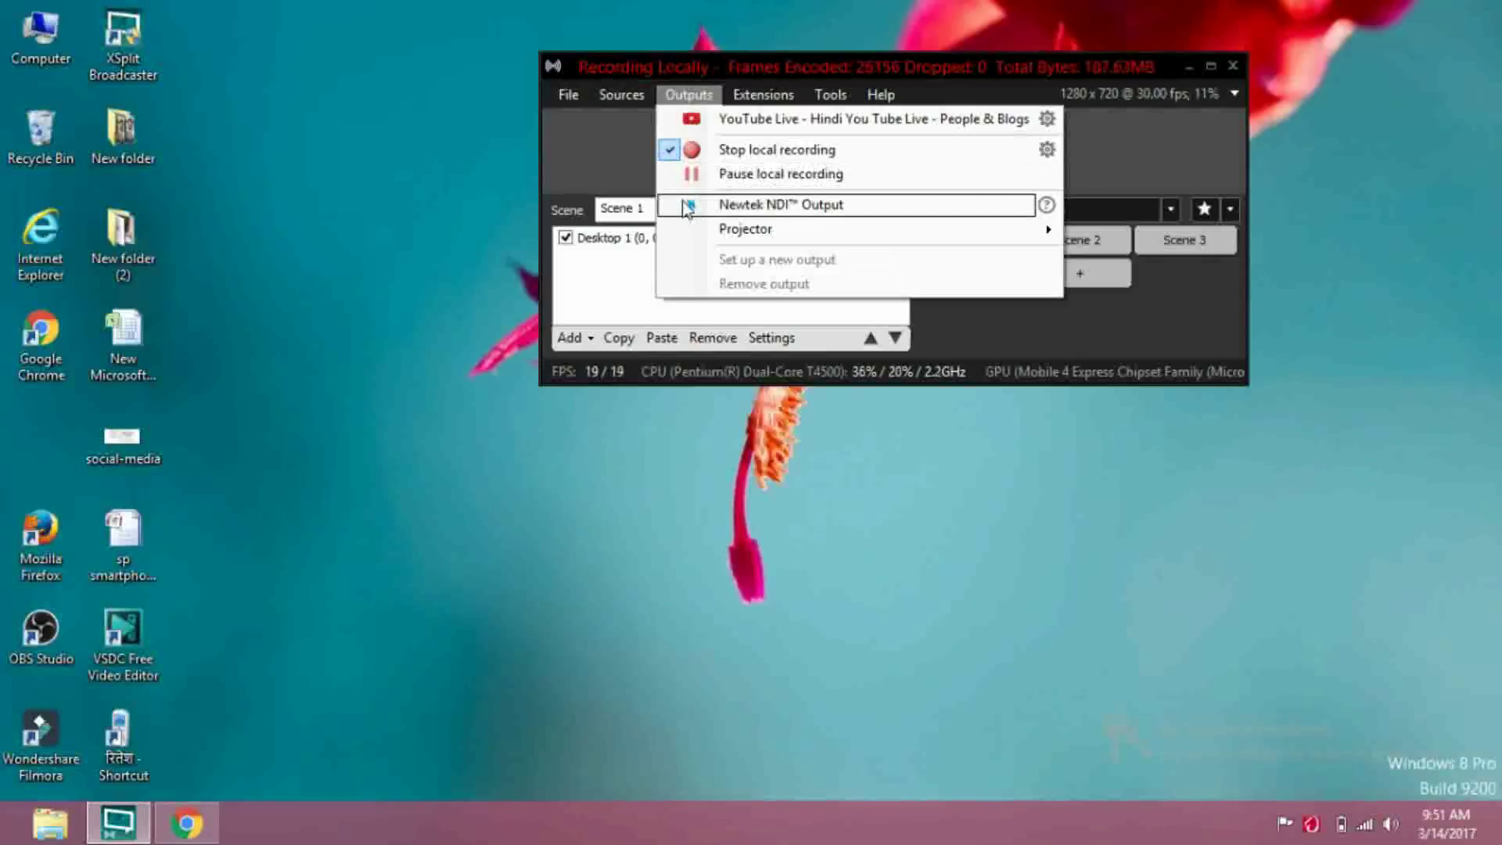
click(631, 270)
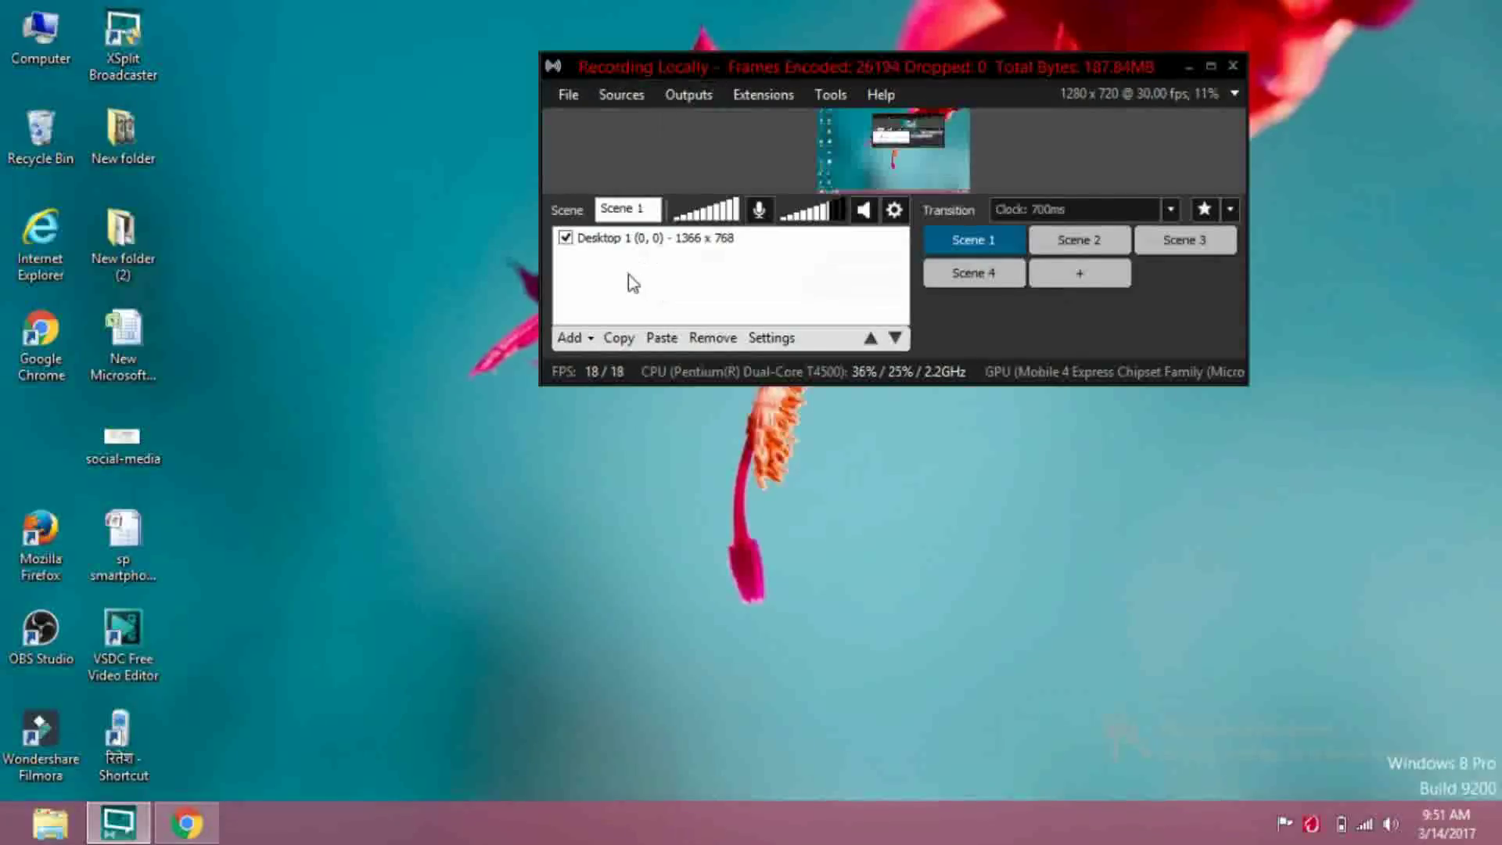
Mute the microphone and show the Outputs list with the YouTube Live channel
click(698, 95)
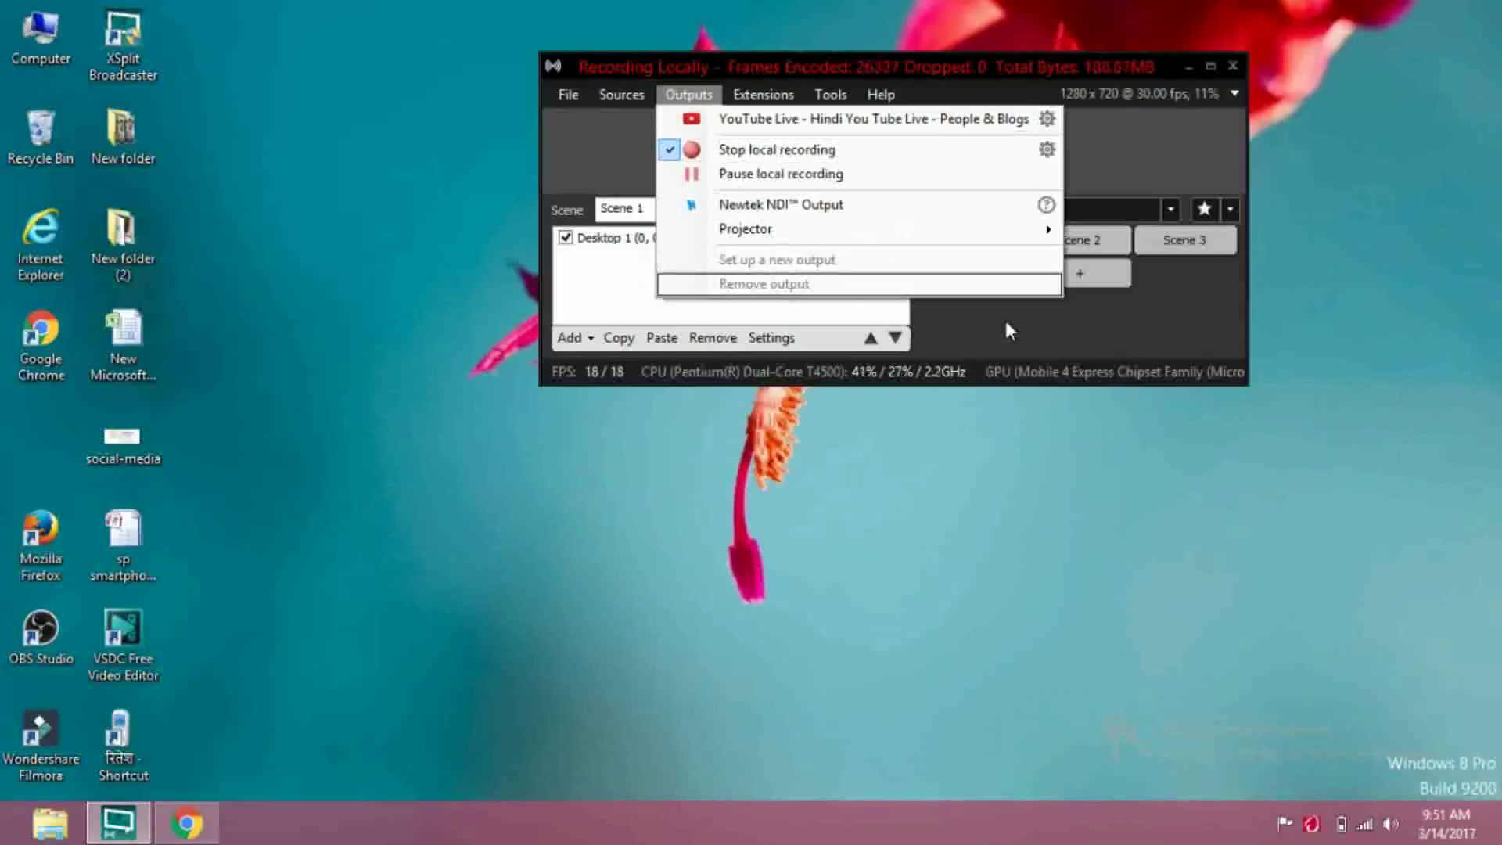
click(595, 419)
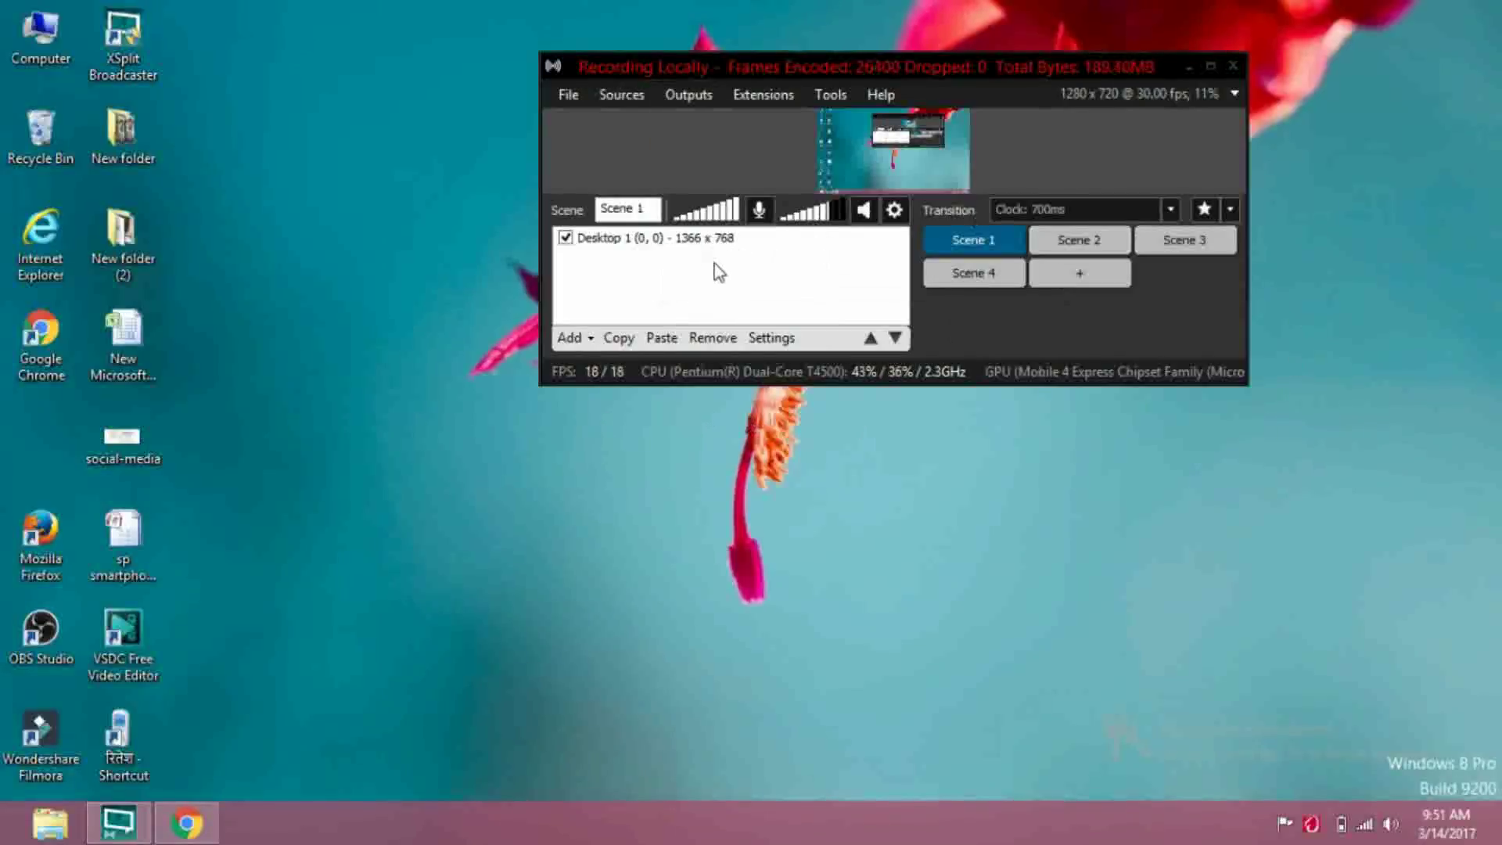
click(756, 214)
click(685, 97)
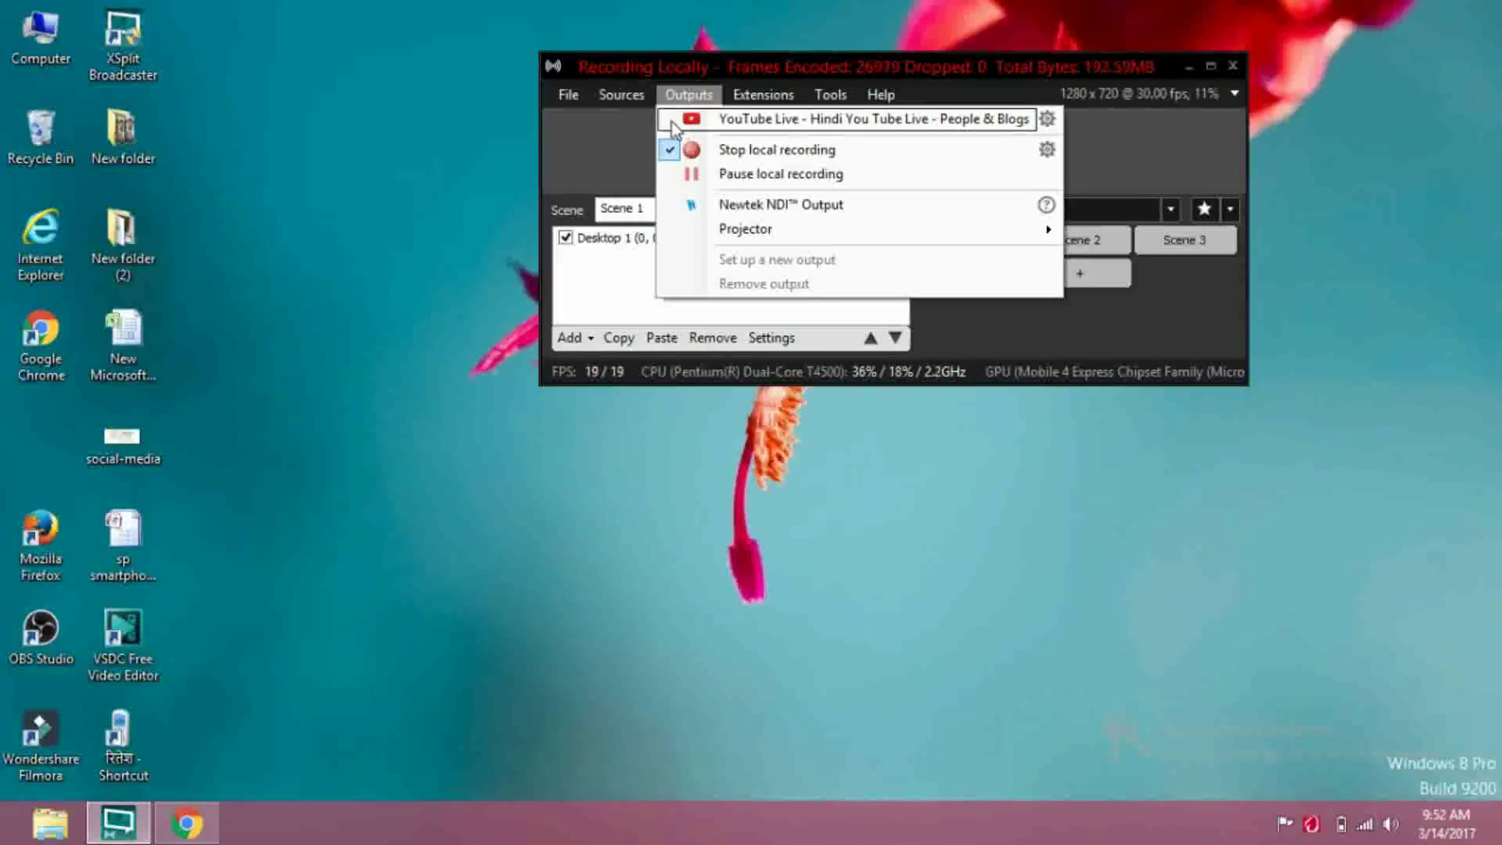
Start streaming to the YouTube Live channel output and continue past the premium upgrade offer
click(667, 121)
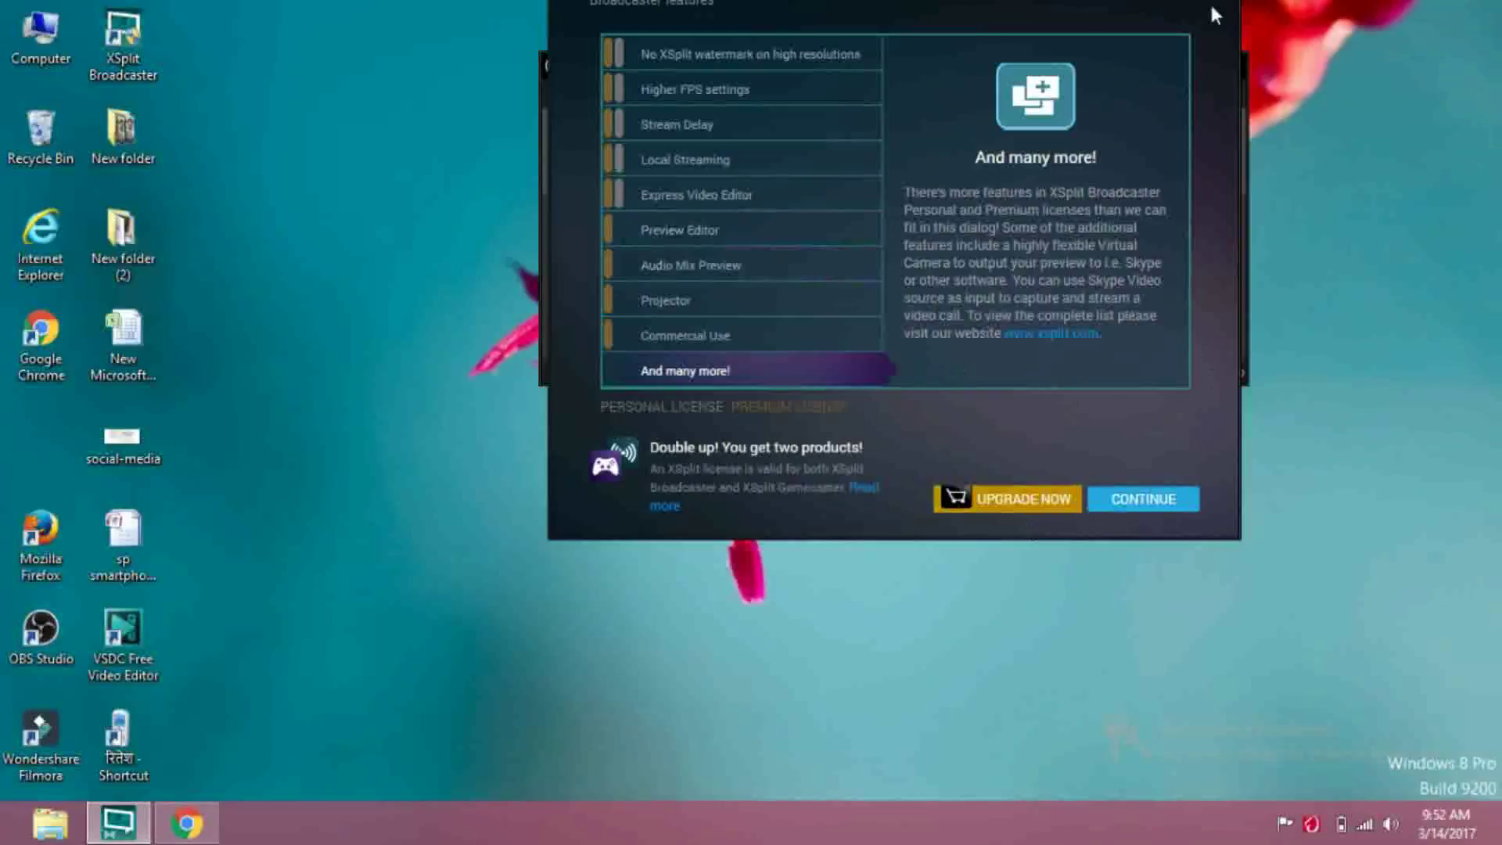
click(1145, 504)
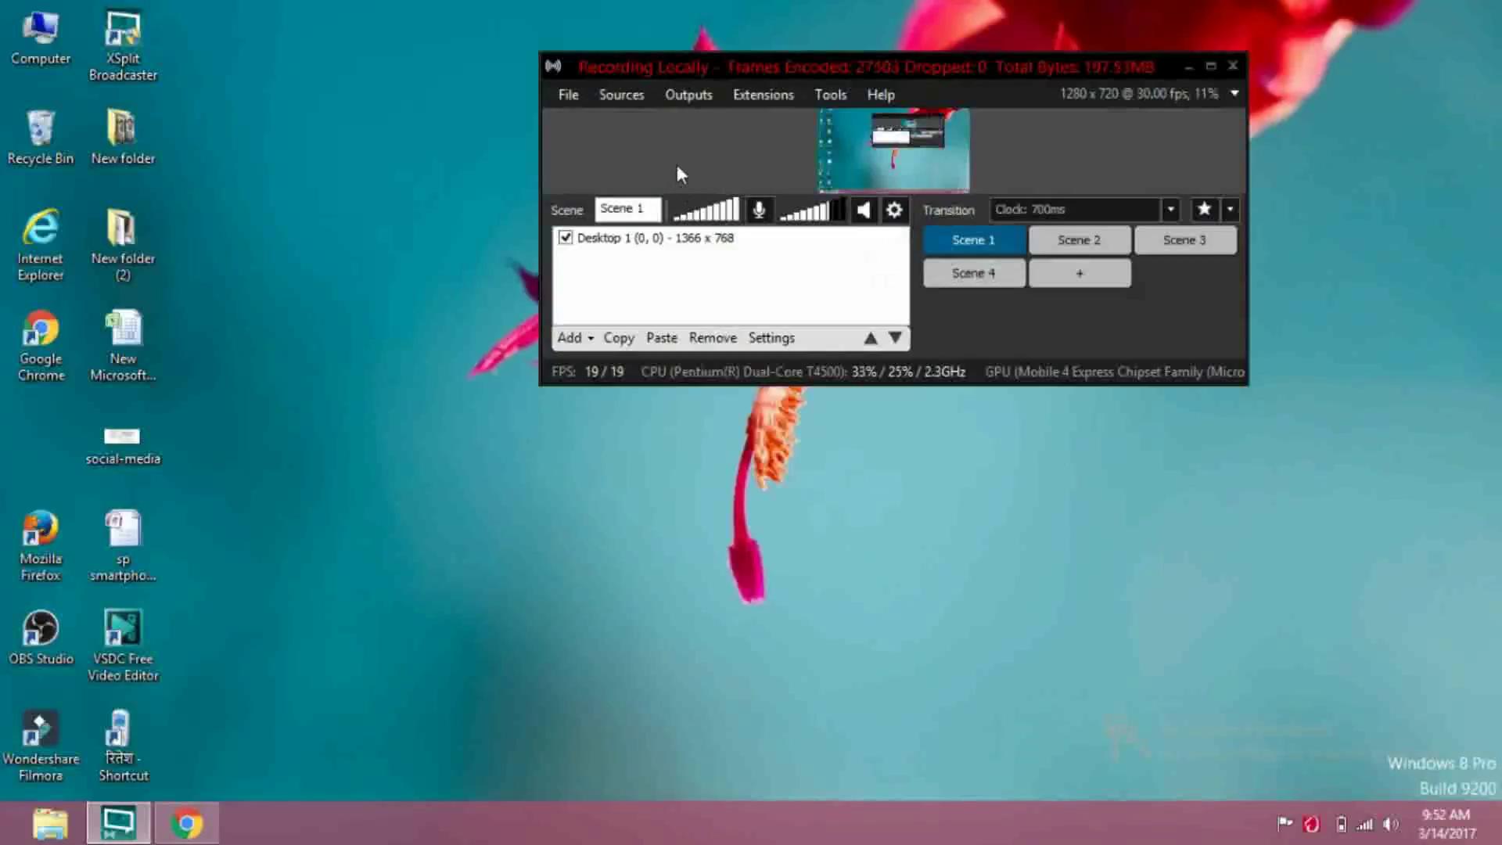
Check the Outputs list, then bring up the YouTube Live Dashboard in Chrome
click(674, 97)
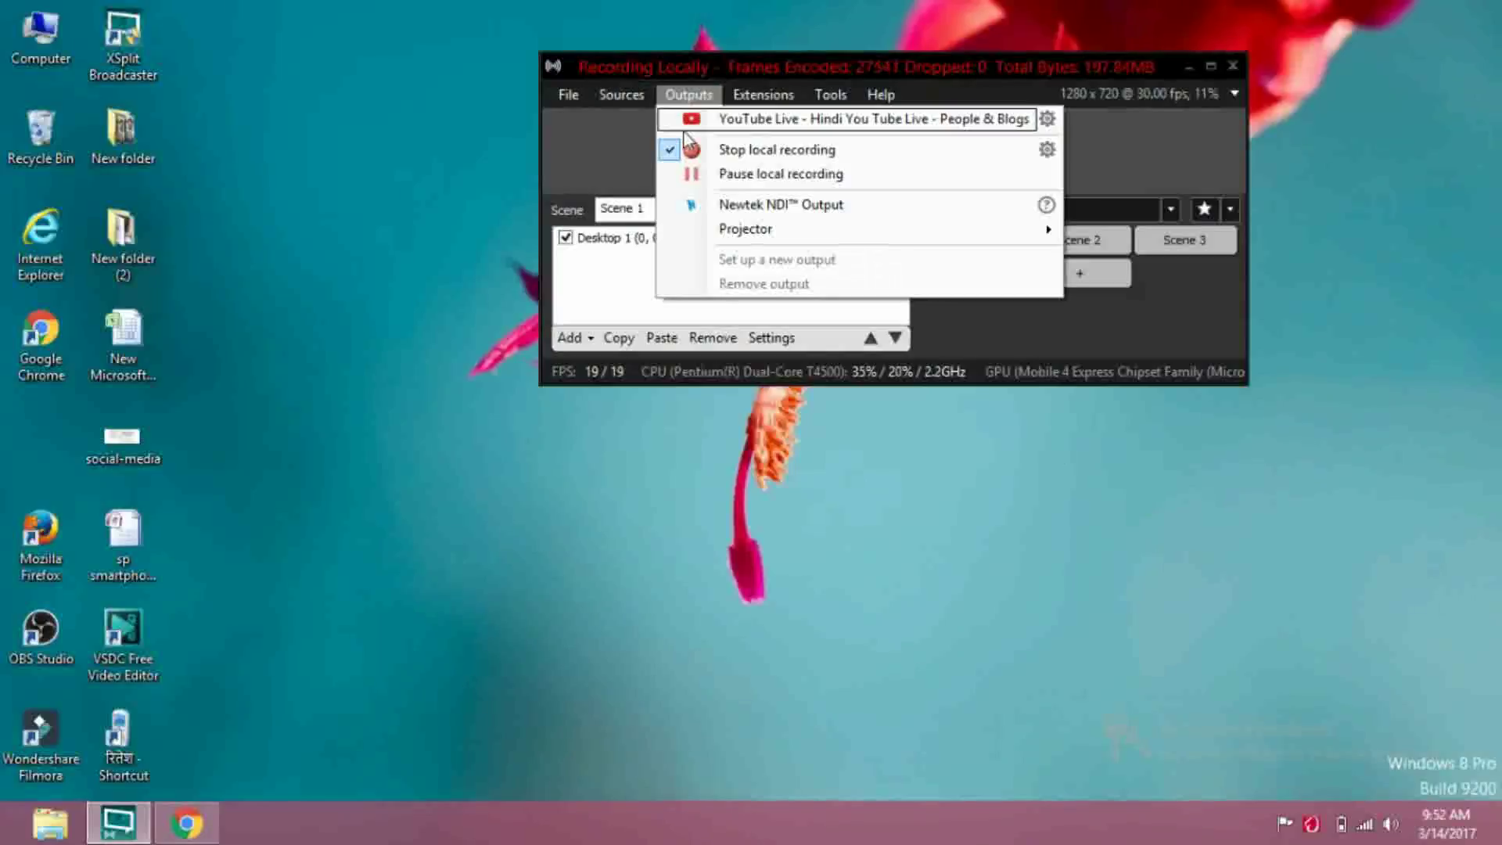
click(370, 607)
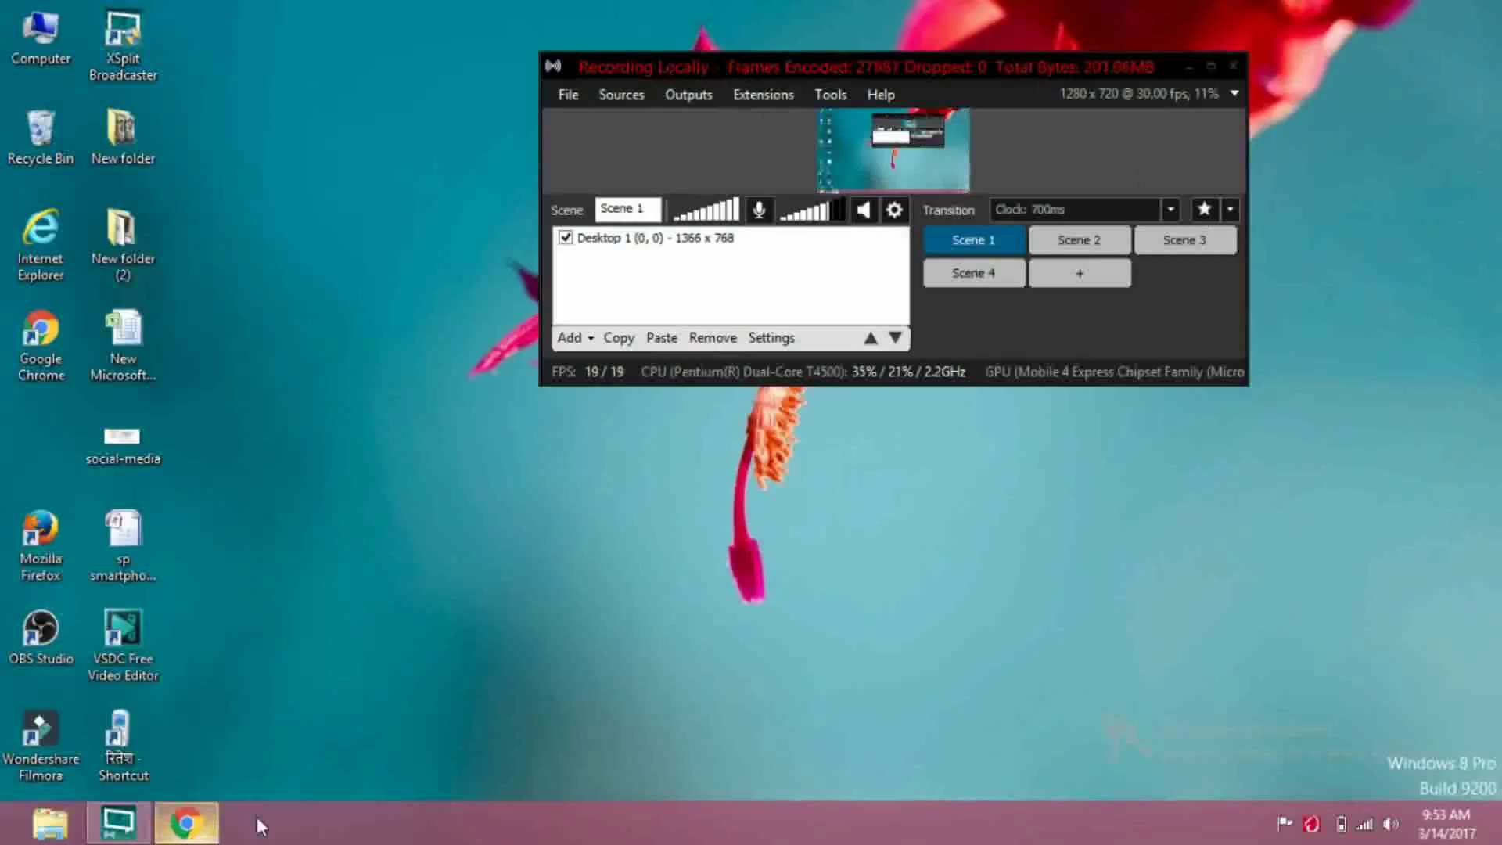
click(179, 827)
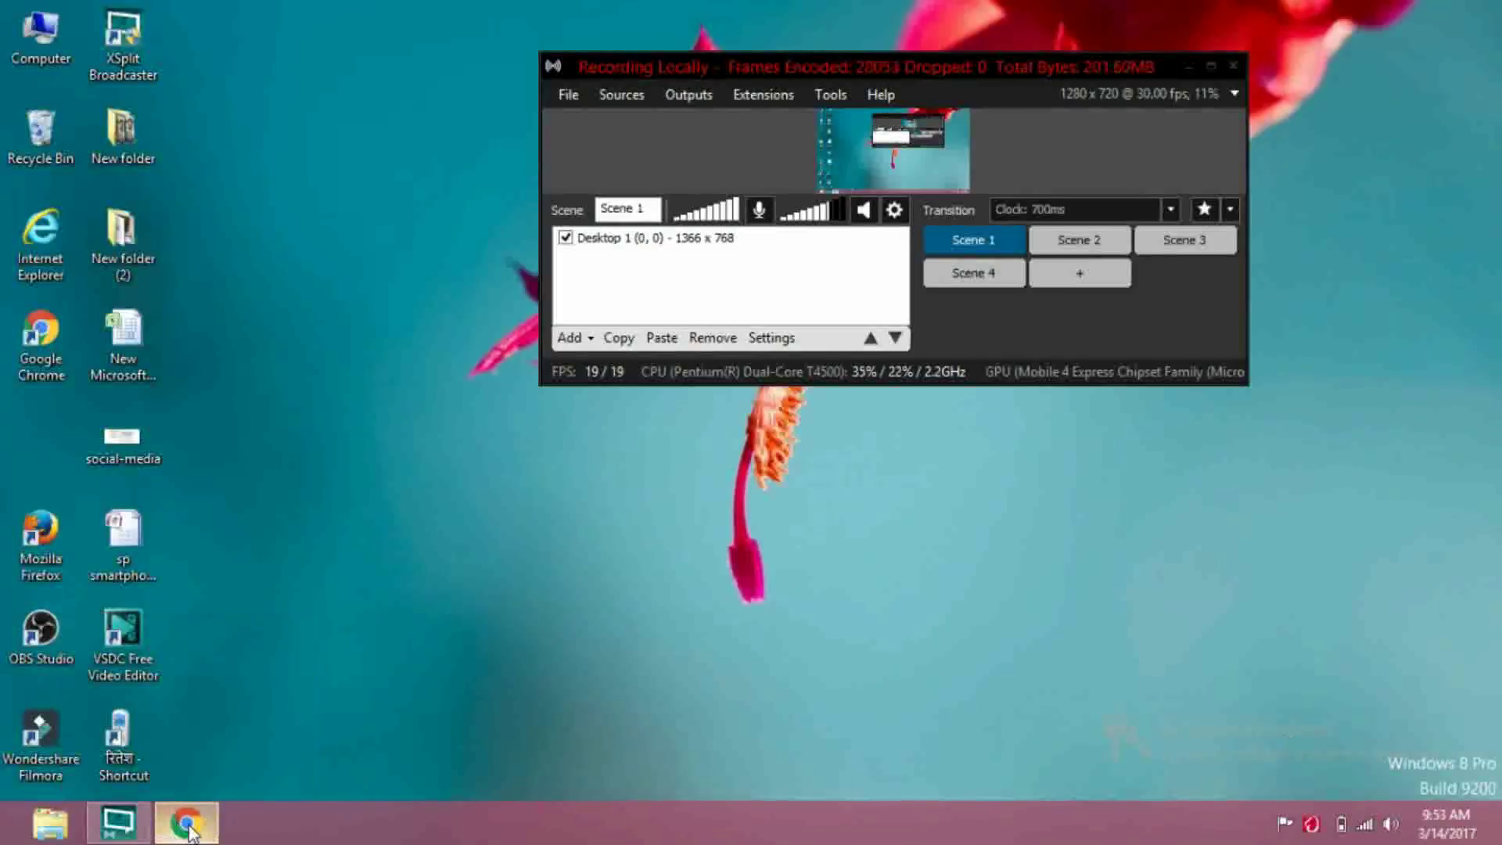